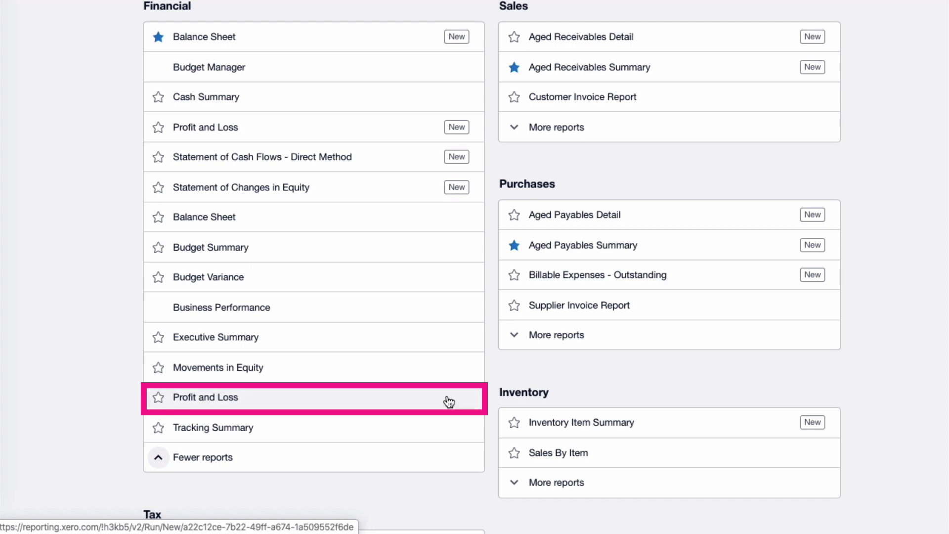
Open the older Profit and Loss report without the New label and review it down to Net Profit
click(205, 401)
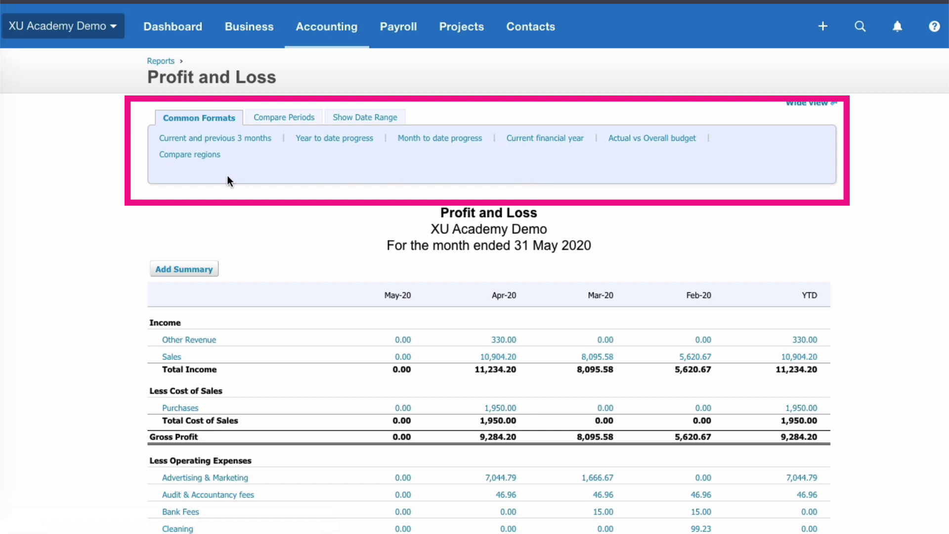
scroll(227, 176, down, 1)
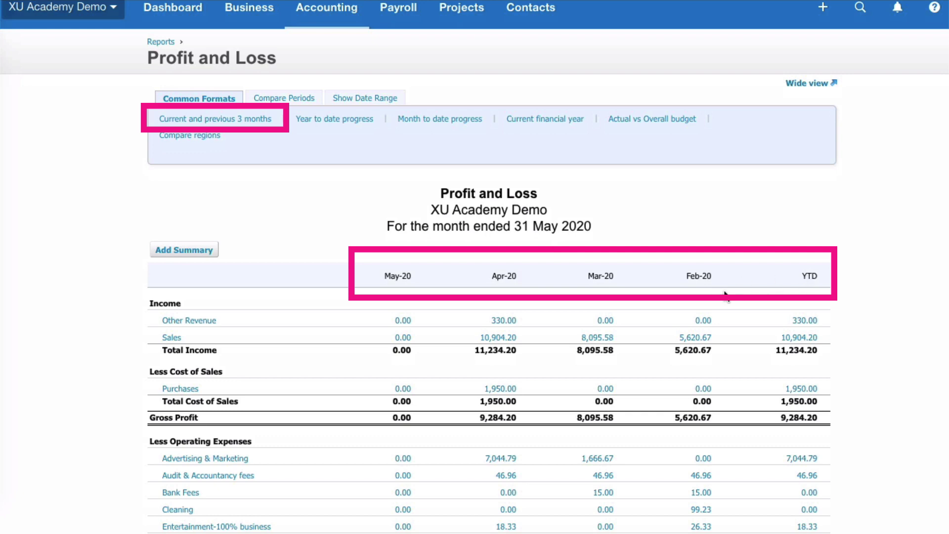
scroll(725, 295, down, 2)
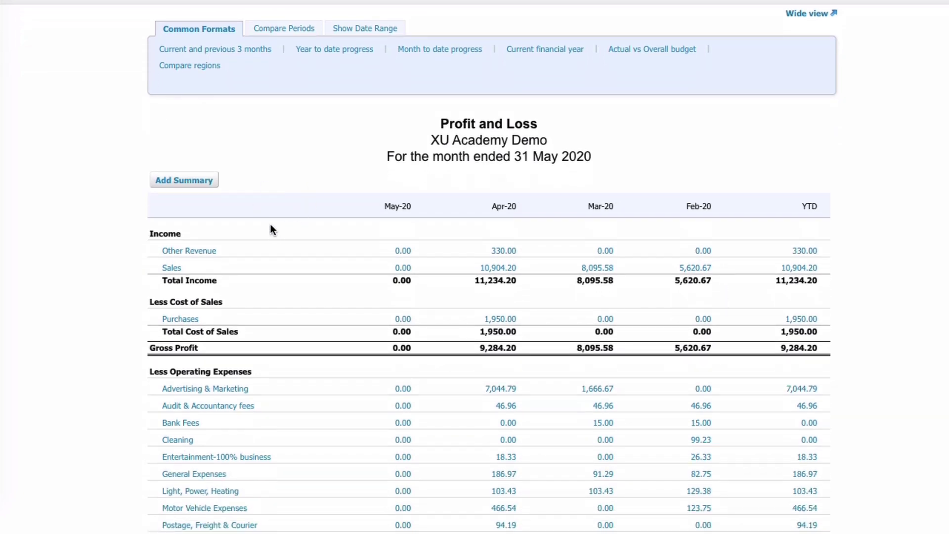
scroll(307, 307, down, 6)
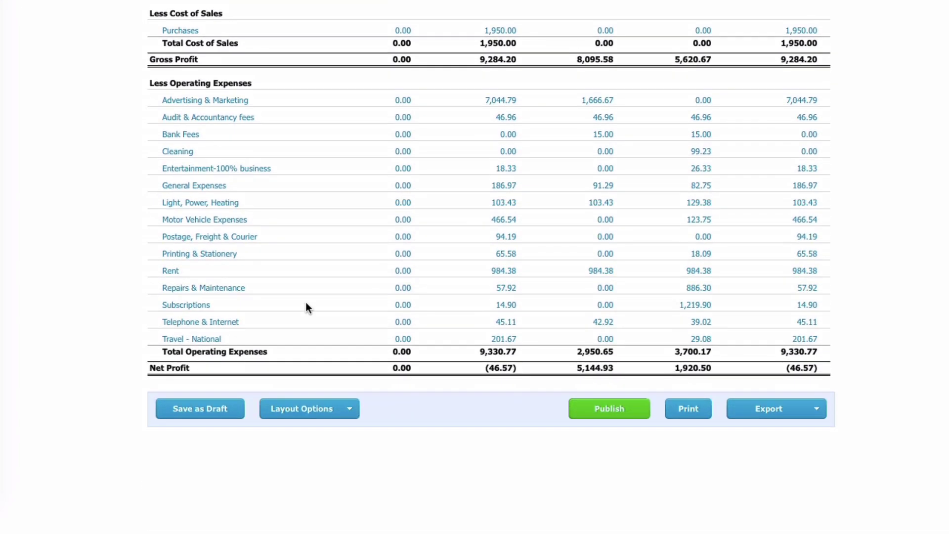
scroll(428, 375, up, 8)
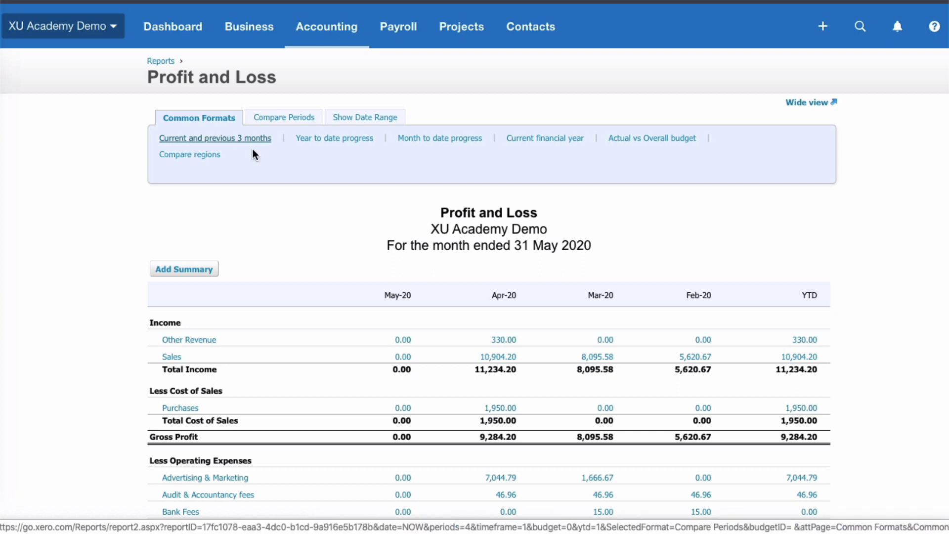
View the report in the Year to date progress, Month to date progress and Current financial year formats
click(349, 140)
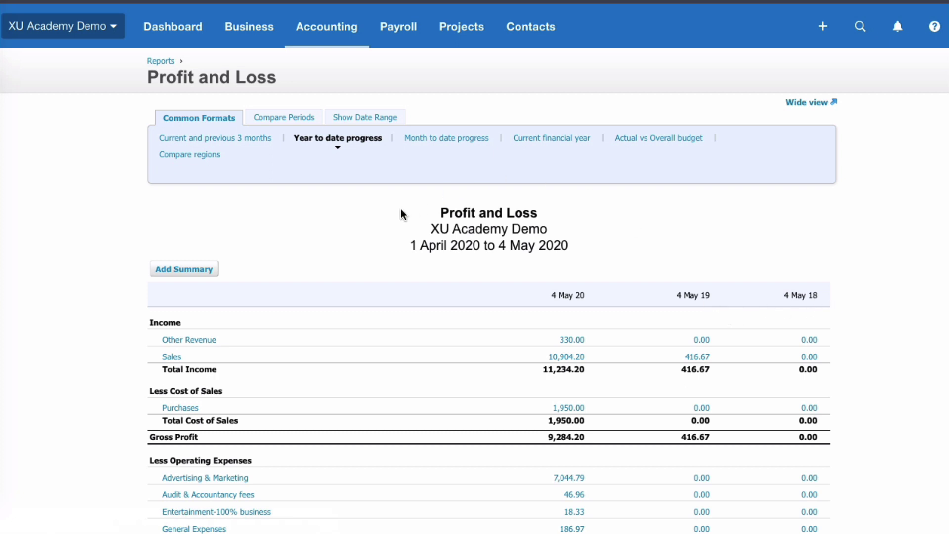
click(451, 139)
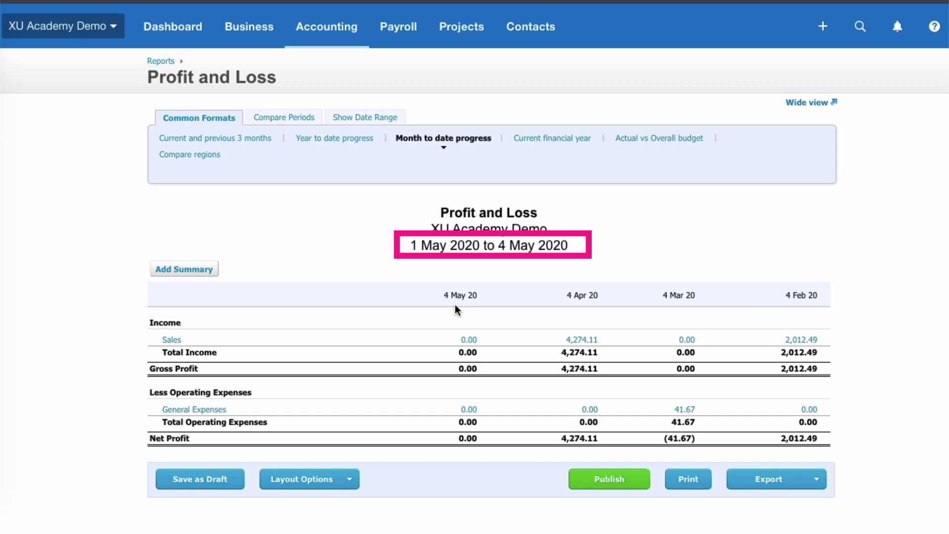
click(559, 145)
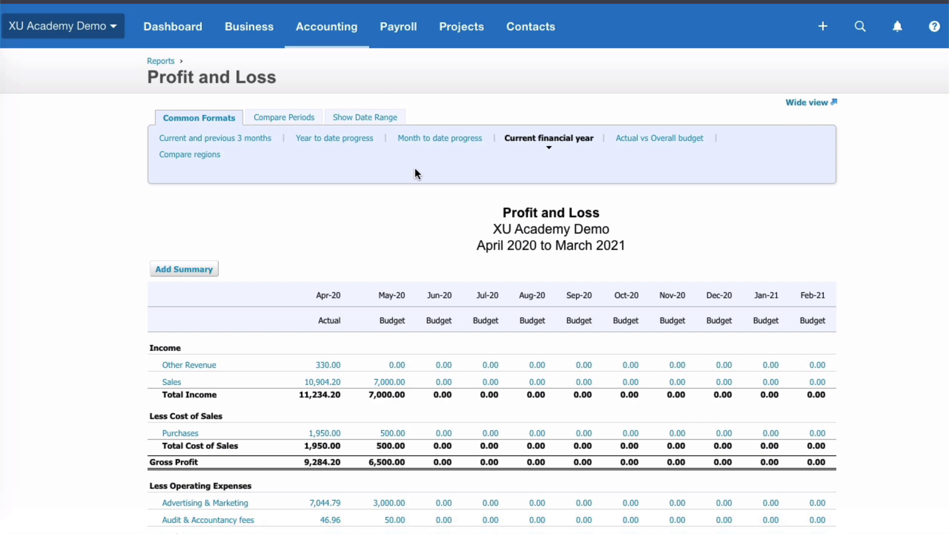
Apply the Current and previous 3 months format and inspect the transactions behind April 2020 Other Revenue, returning to the report
click(208, 141)
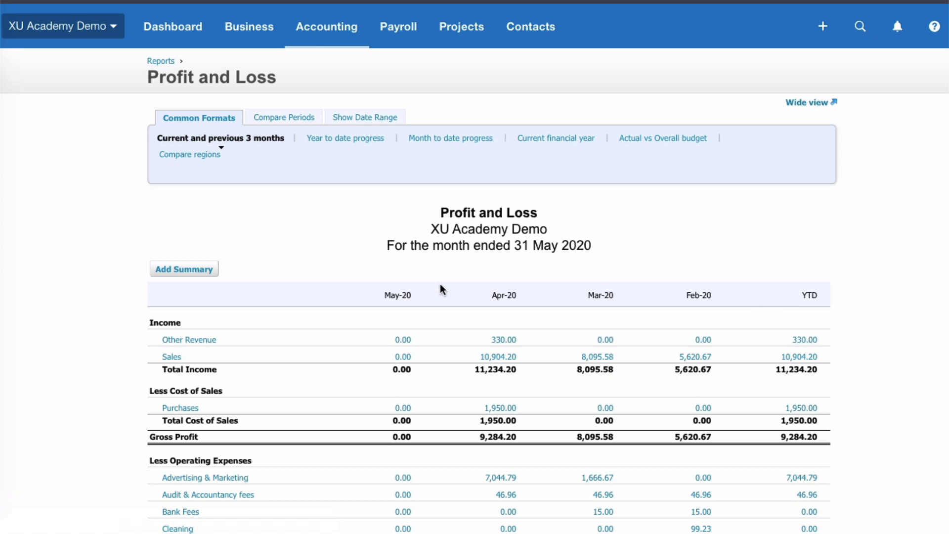
scroll(432, 360, down, 1)
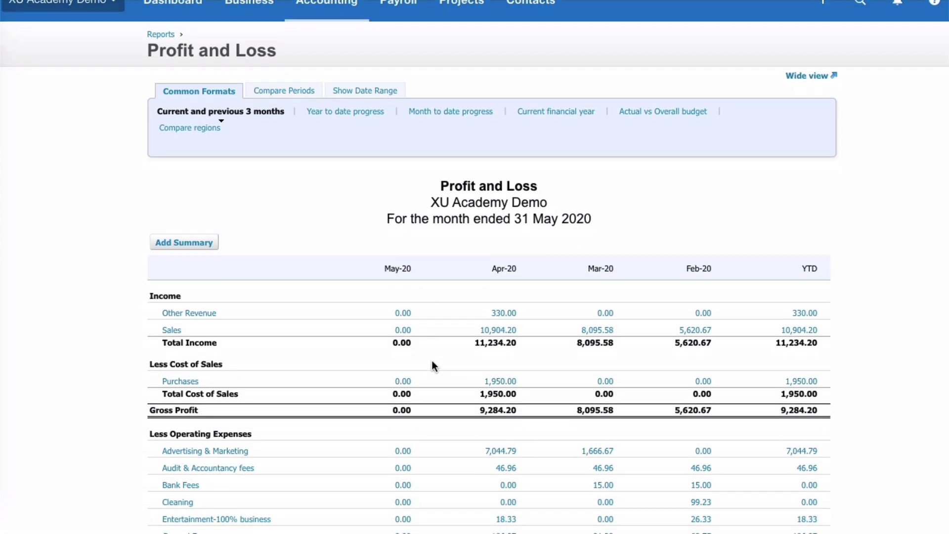
click(504, 313)
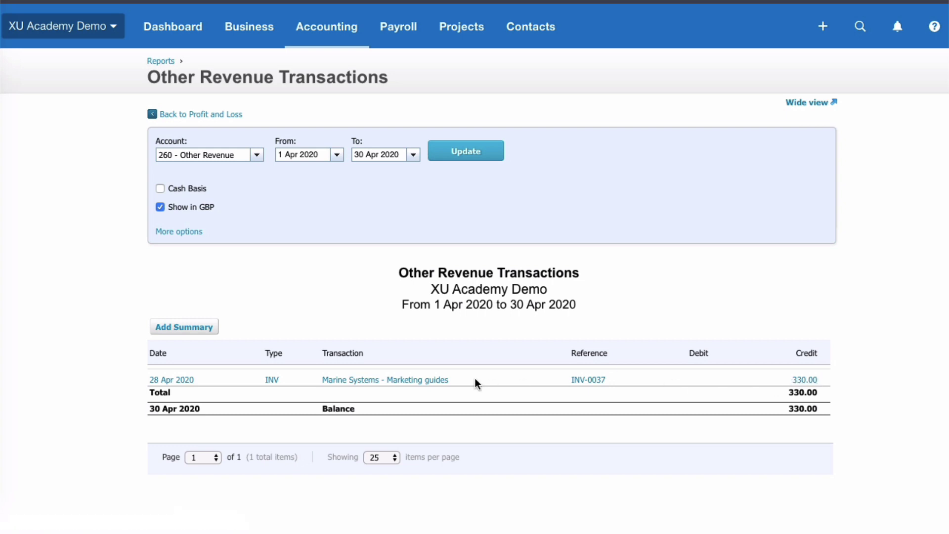
click(184, 122)
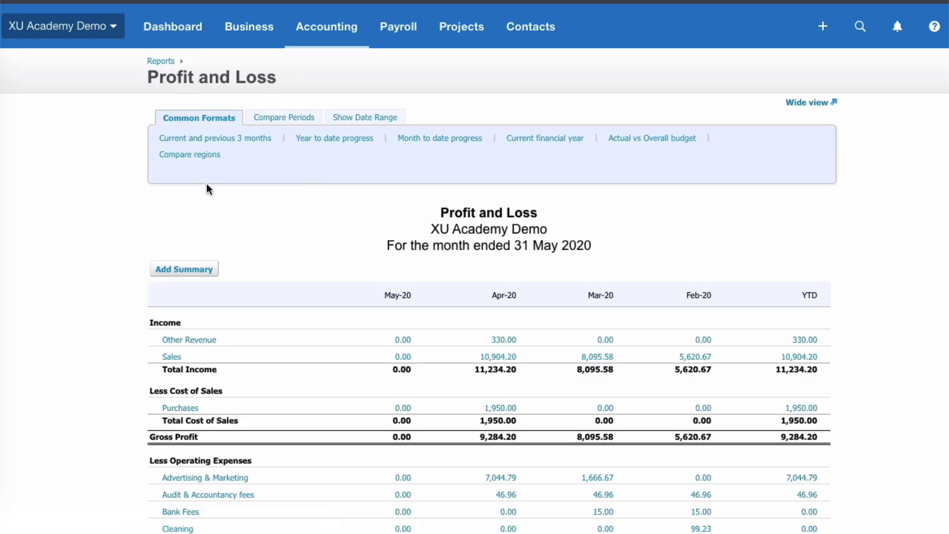
View the report in the Compare regions format and switch back to Current and previous 3 months
click(197, 156)
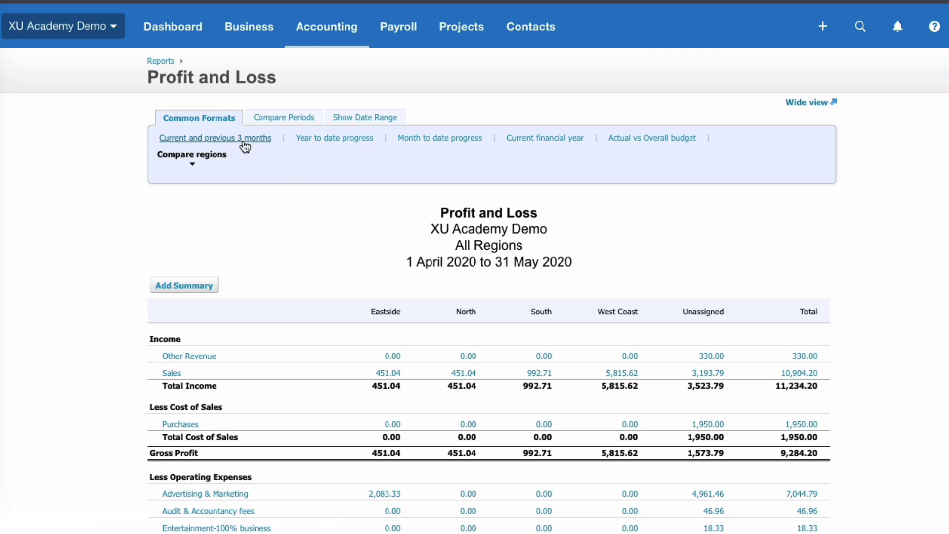
click(216, 141)
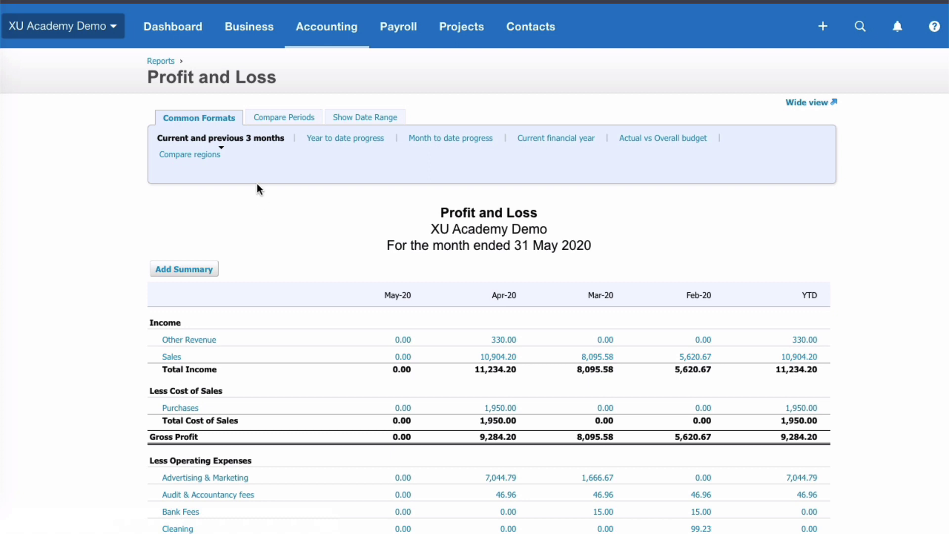
Update the report using the period comparison settings without YTD, and turn on Show Total
click(286, 118)
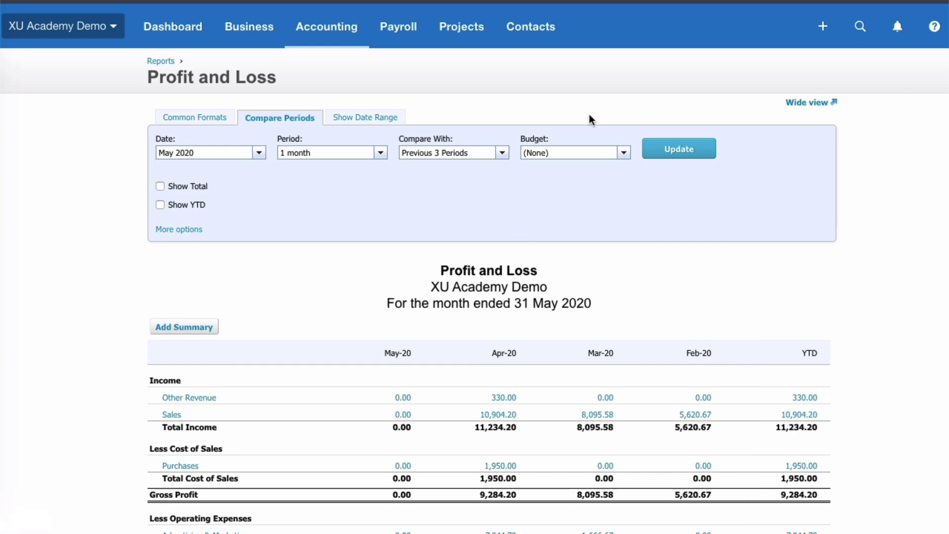
click(687, 154)
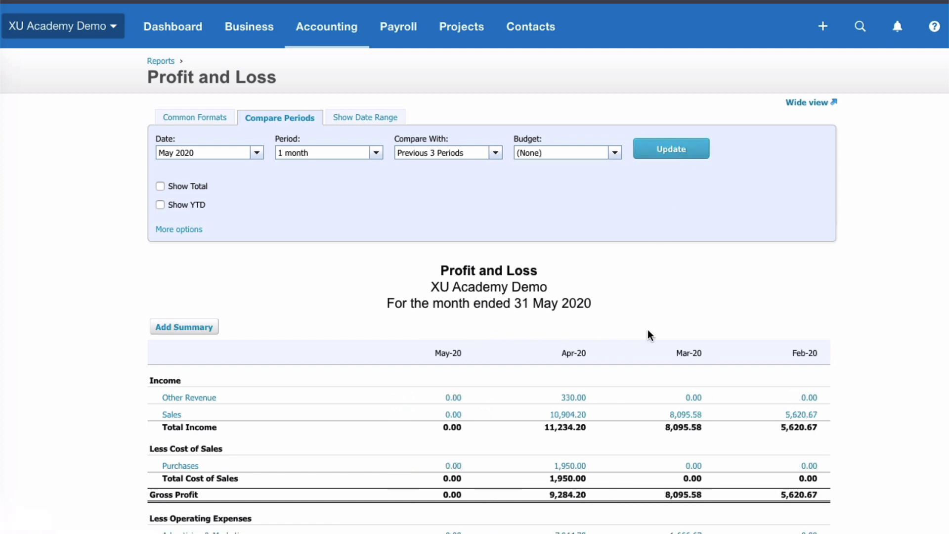
click(200, 187)
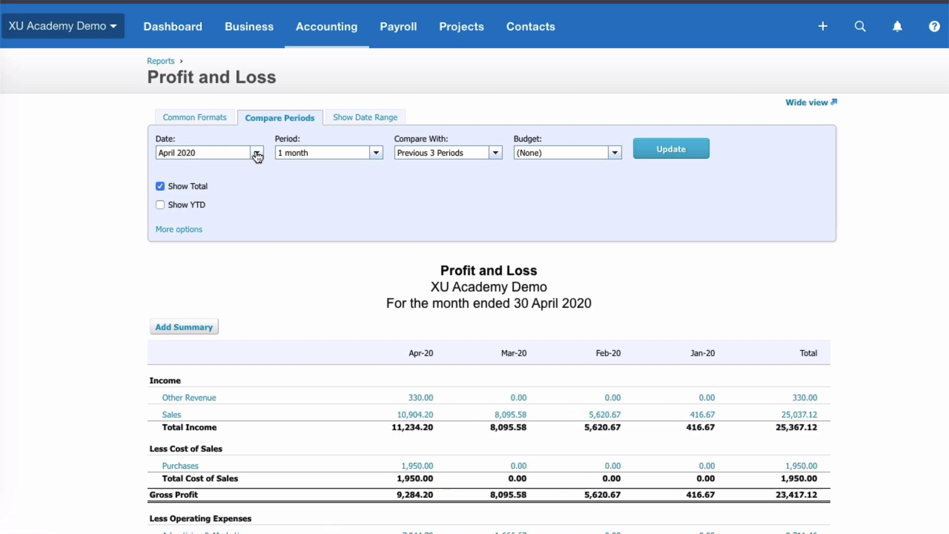
Set the report date to March 2020 and the period to 3 months, and update the report
click(257, 153)
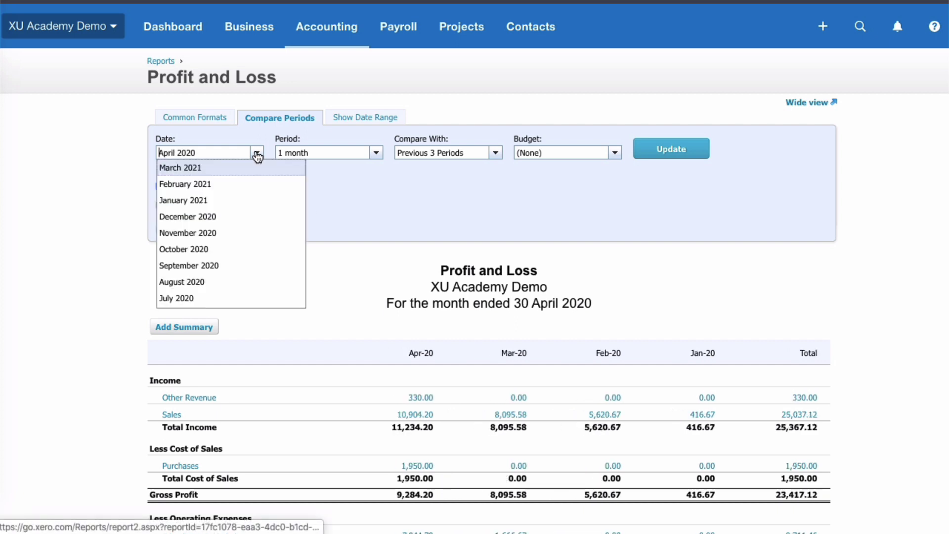
scroll(242, 222, down, 3)
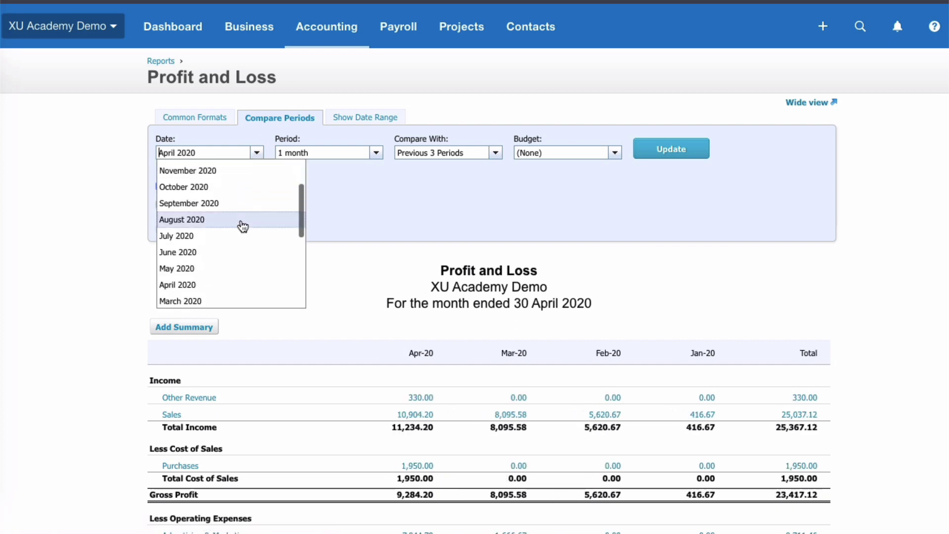
click(204, 261)
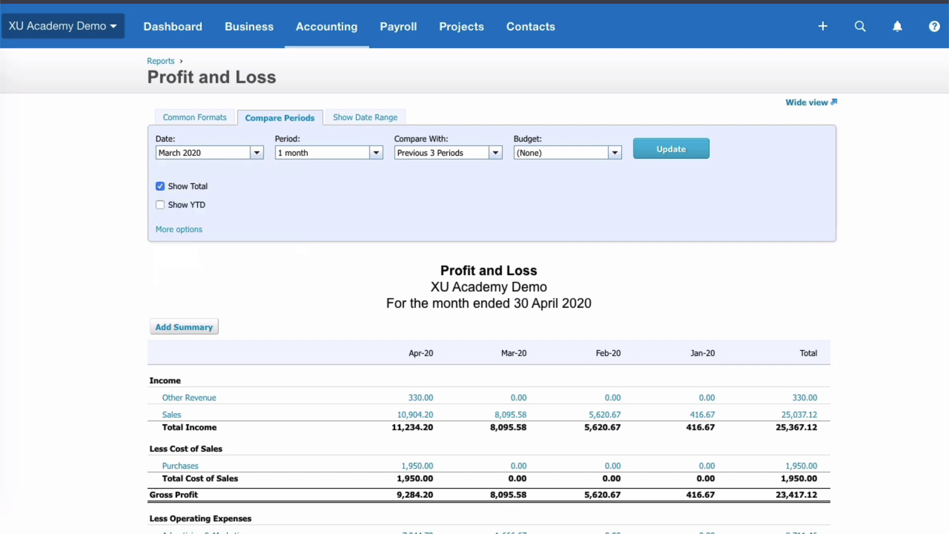
click(376, 154)
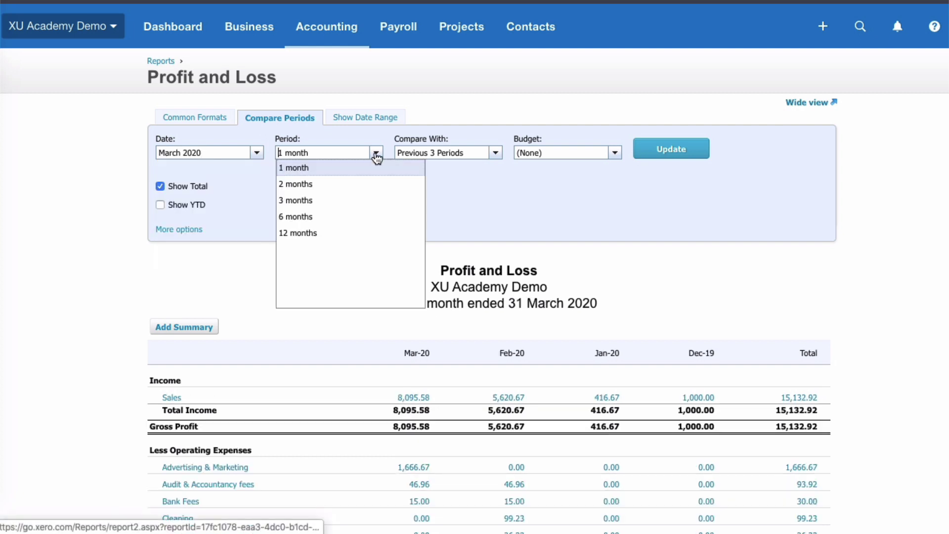
click(325, 203)
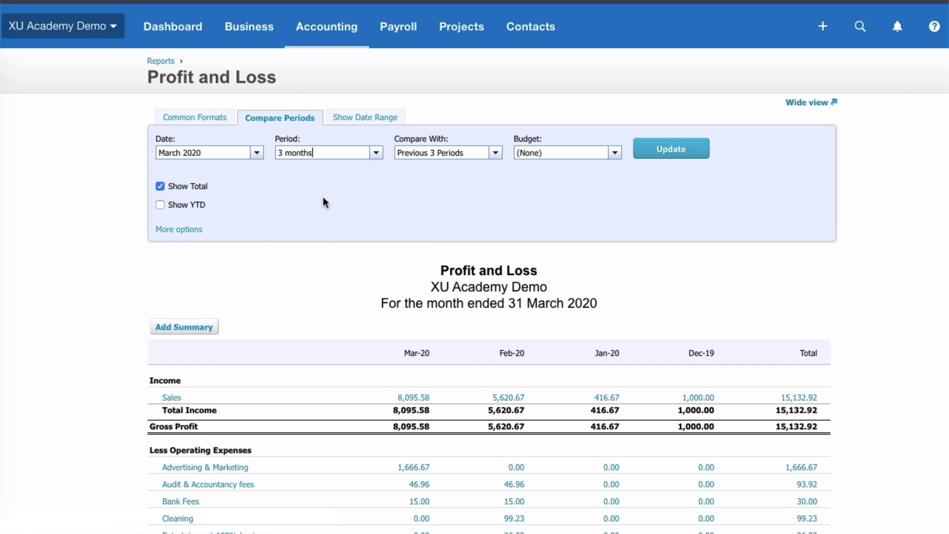
click(672, 149)
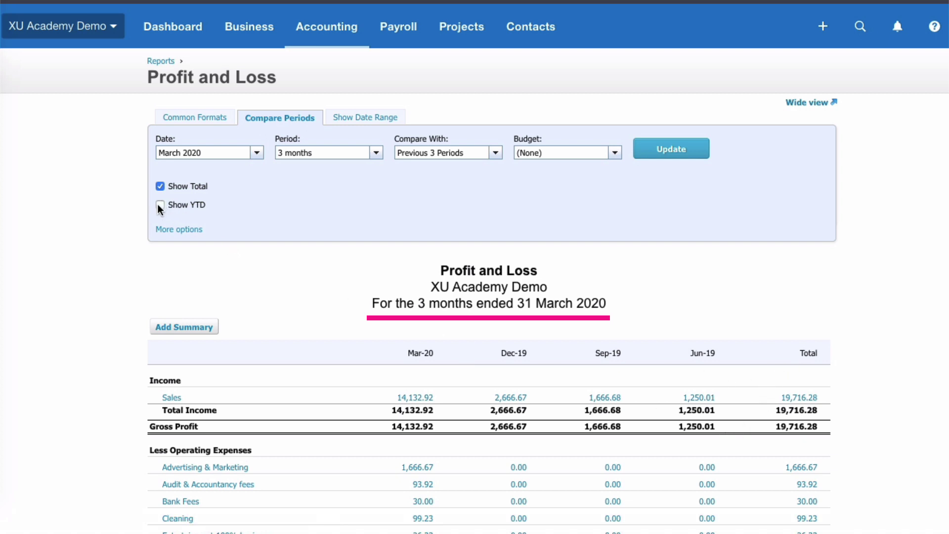
Add the YTD column to the report to compare it with the Total column, and remove it again
click(672, 157)
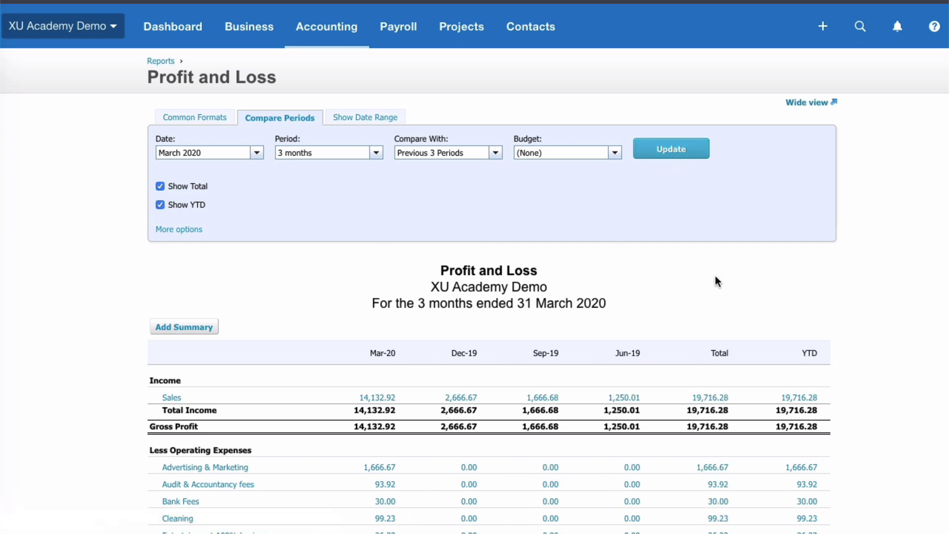
scroll(715, 276, down, 2)
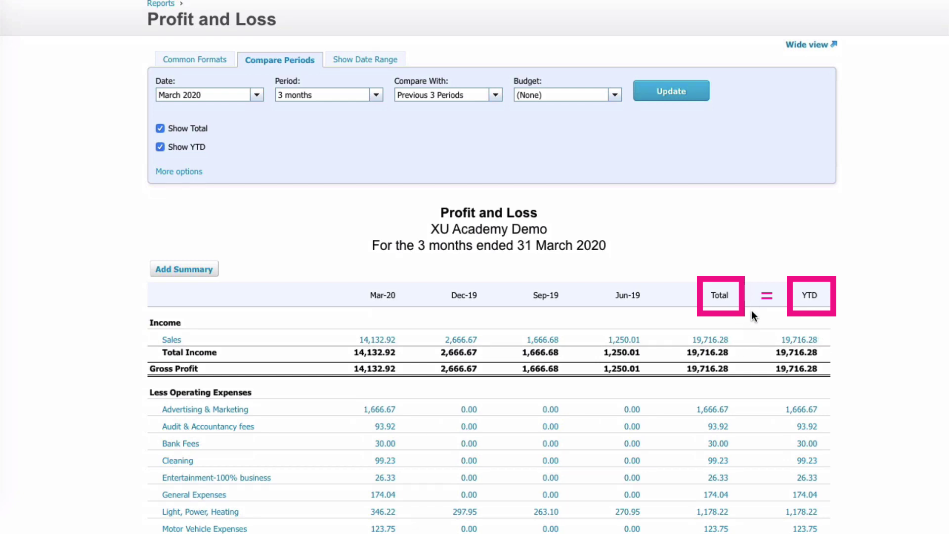
click(160, 147)
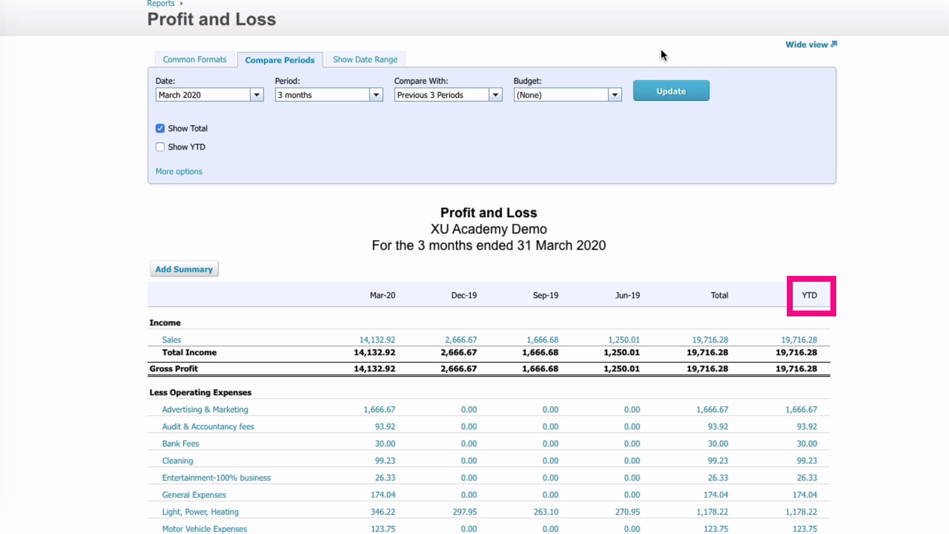
click(681, 93)
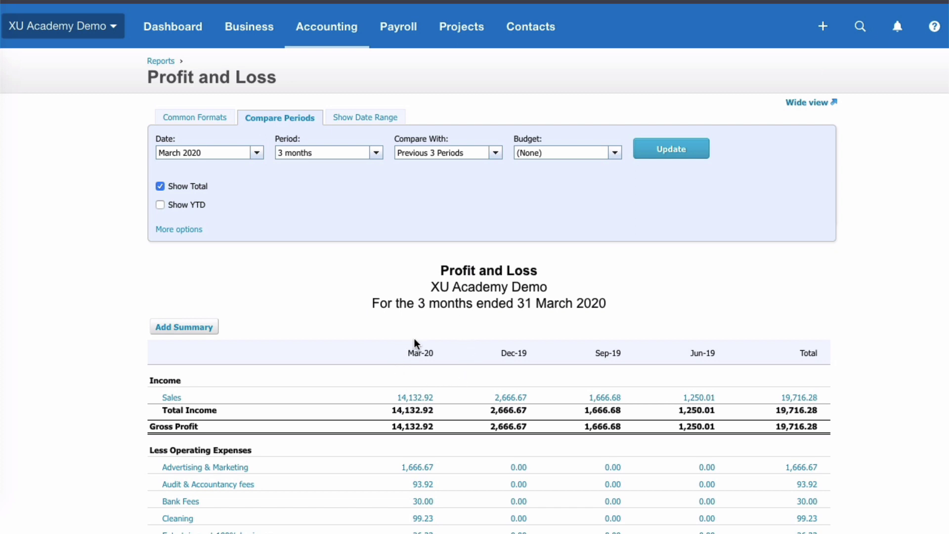
Compare the report with the Previous 1 Period, update it and review the resulting columns
click(496, 155)
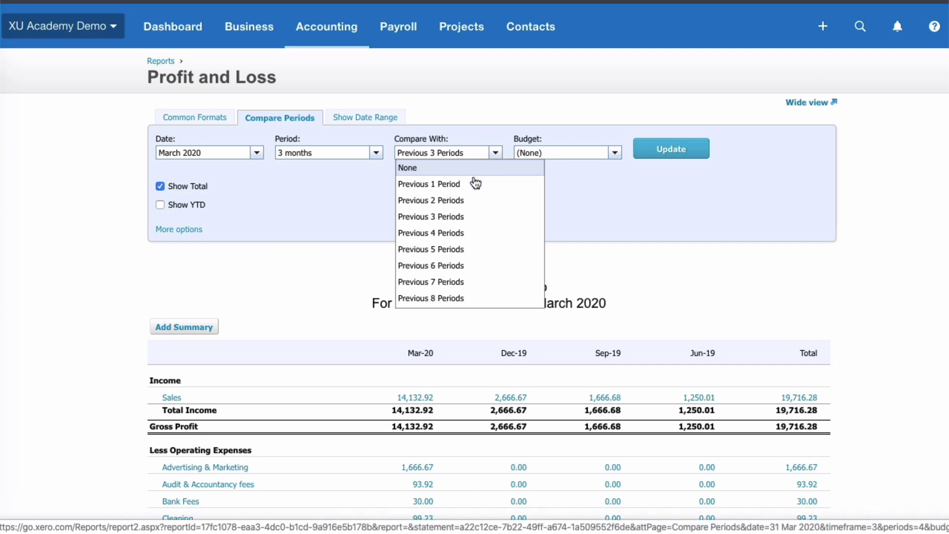
click(451, 185)
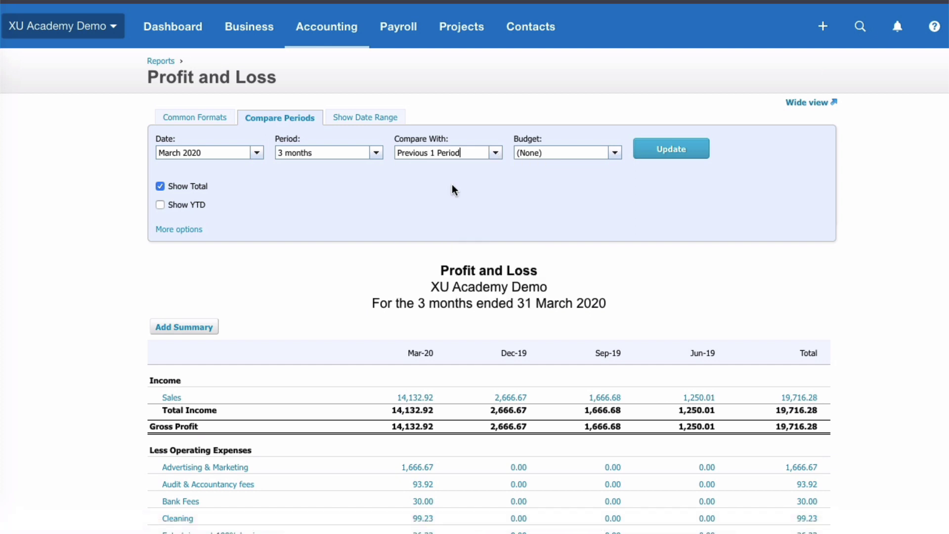
click(682, 150)
scroll(663, 334, down, 1)
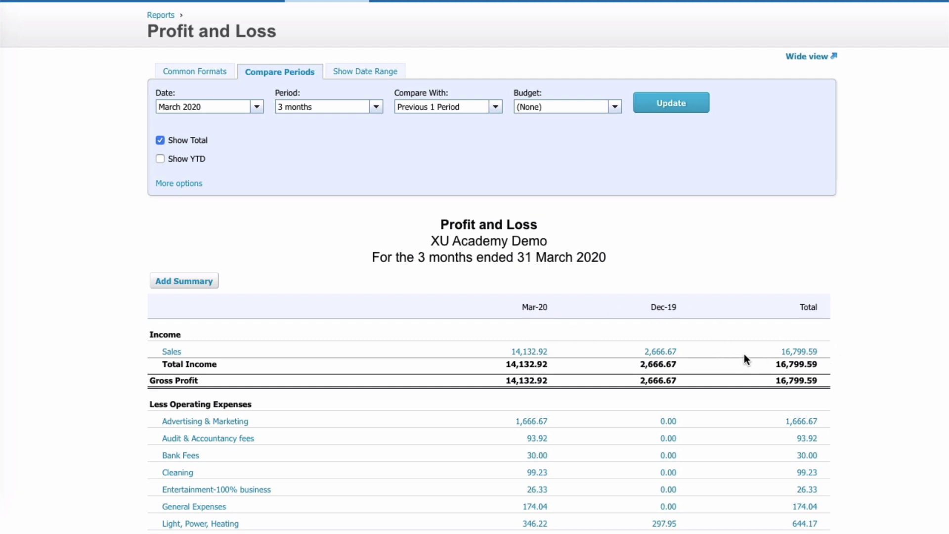
scroll(731, 325, up, 1)
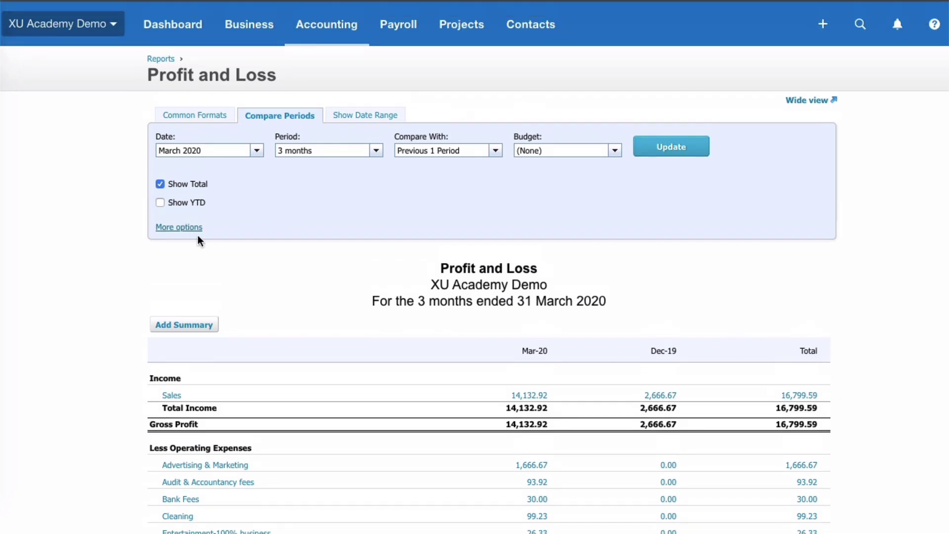
Expand the additional report options and check how the expense accounts are ordered when sorted by Account Name
click(179, 228)
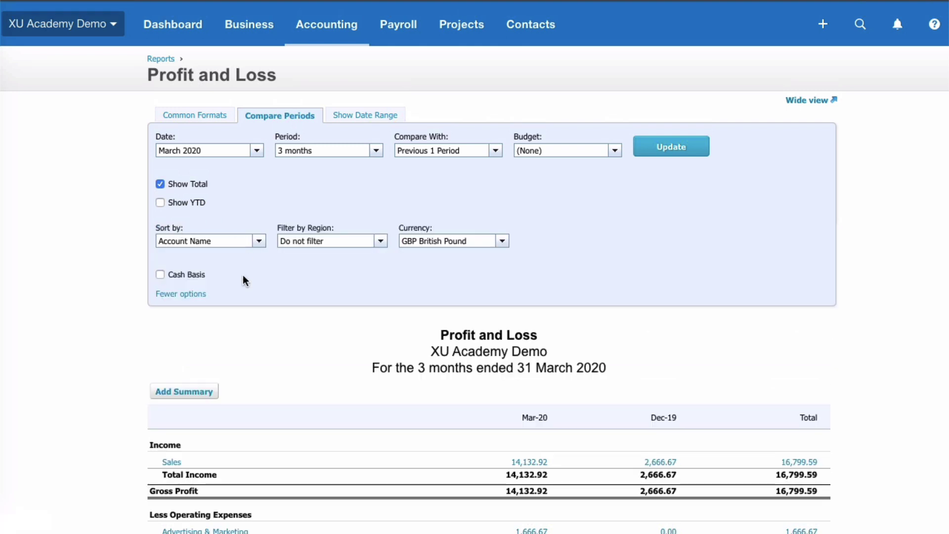
scroll(245, 277, down, 3)
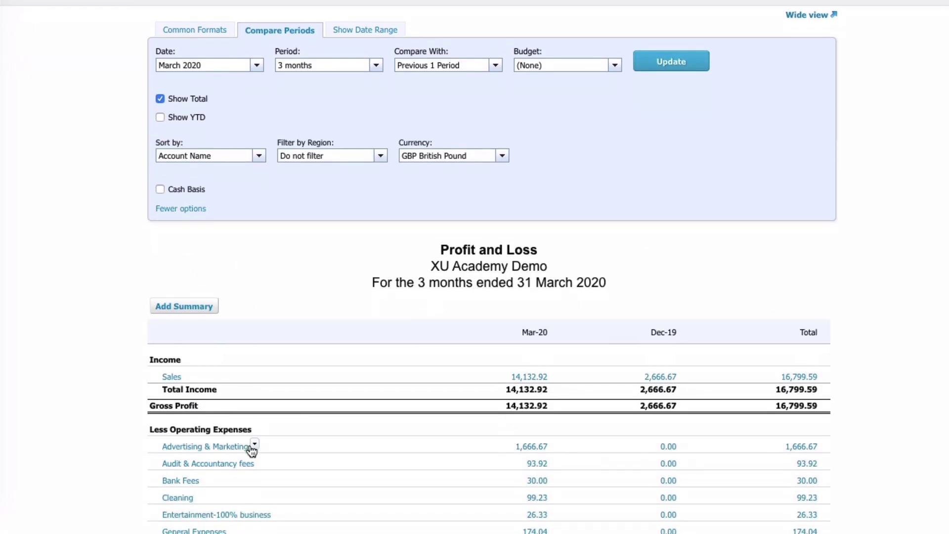
scroll(250, 449, down, 1)
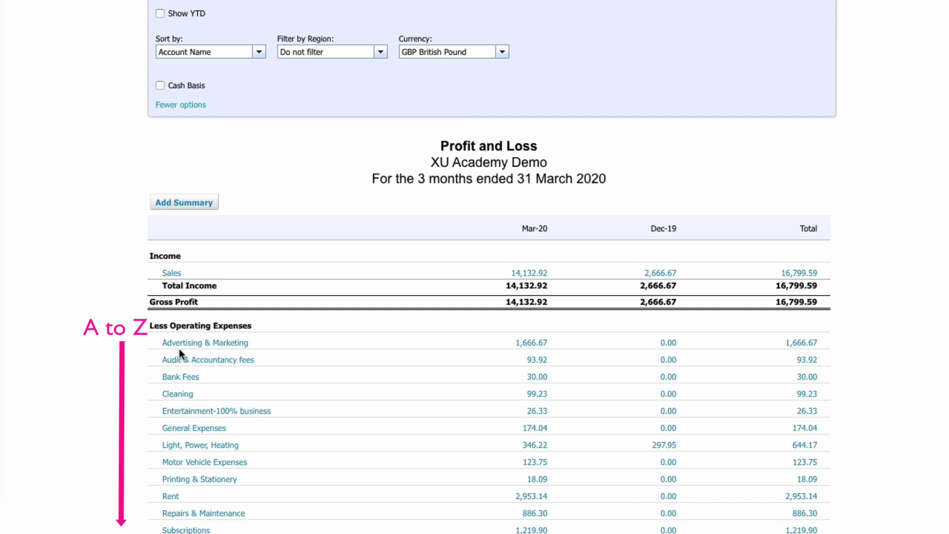
scroll(260, 387, up, 2)
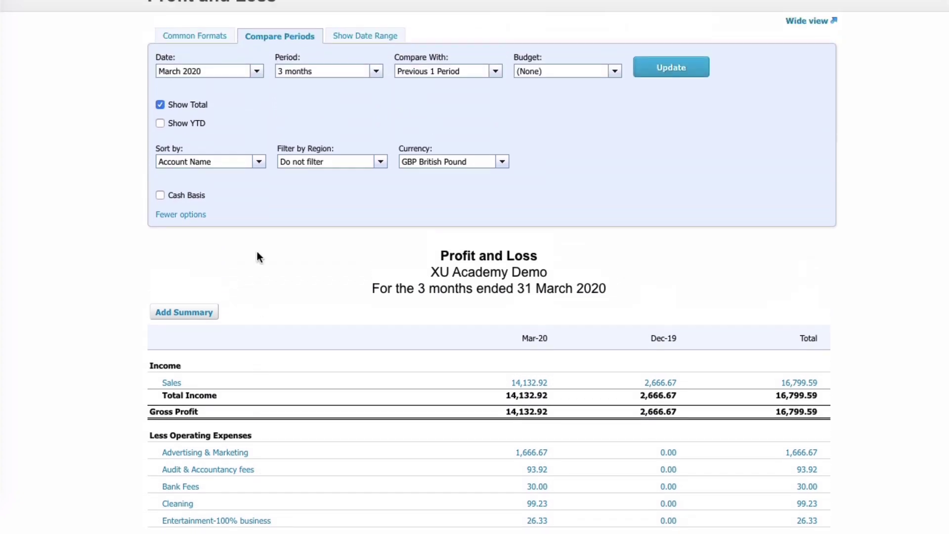
Sort the report by Account Code, update it and check the order of the expense accounts
click(259, 162)
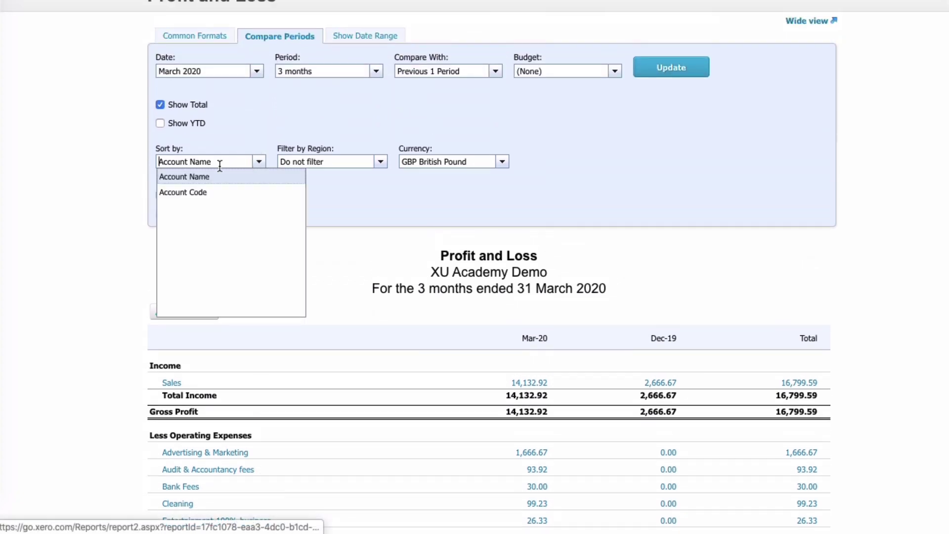
click(196, 192)
click(669, 68)
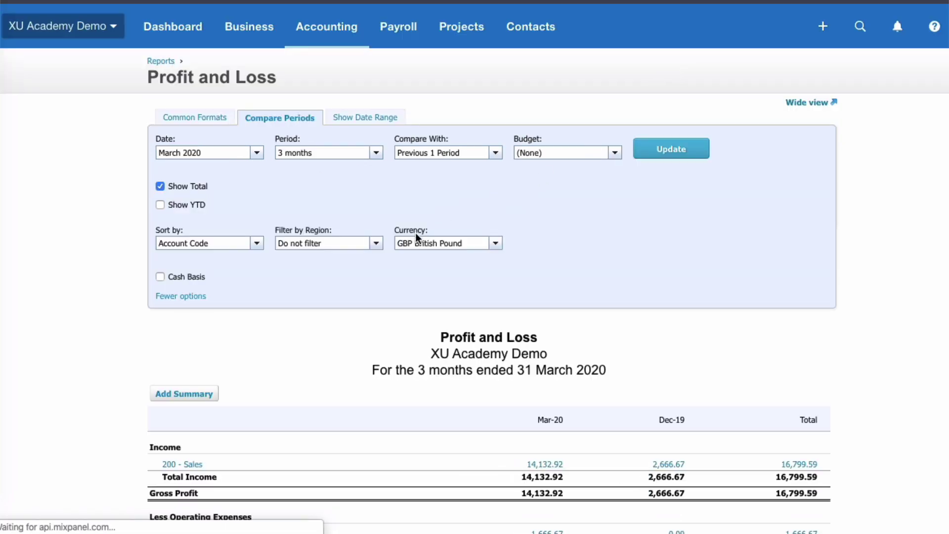
scroll(417, 233, down, 2)
scroll(416, 234, down, 3)
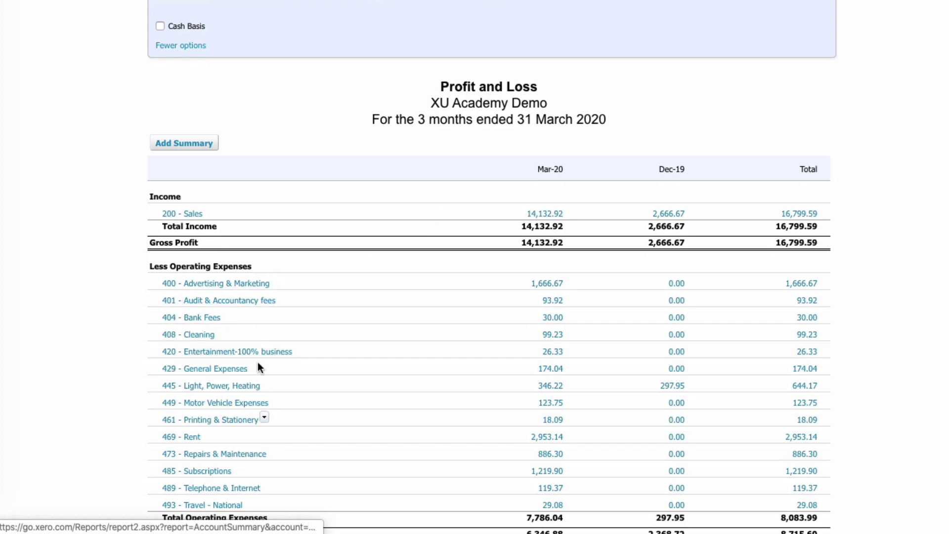
scroll(290, 347, up, 4)
scroll(289, 343, up, 1)
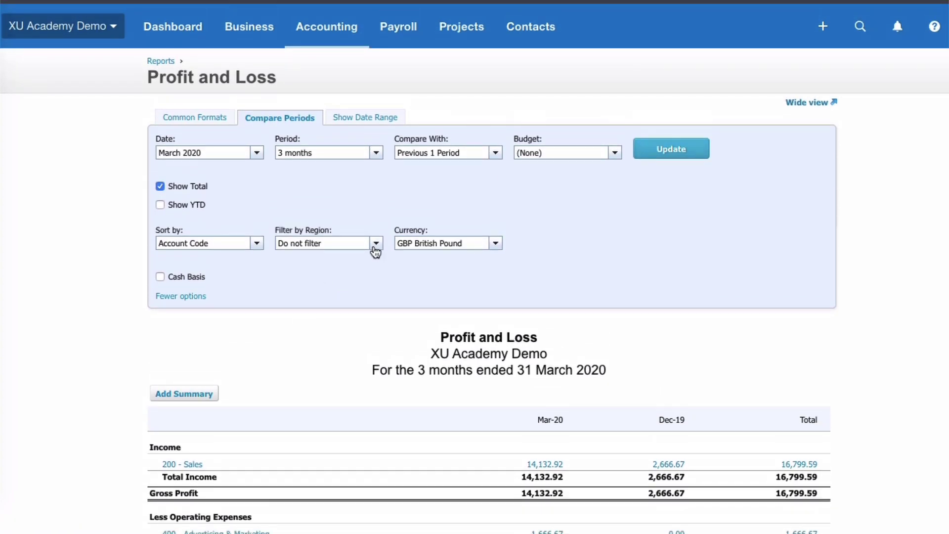
Filter the report by All Regions, update it and review the columns for each region
click(377, 244)
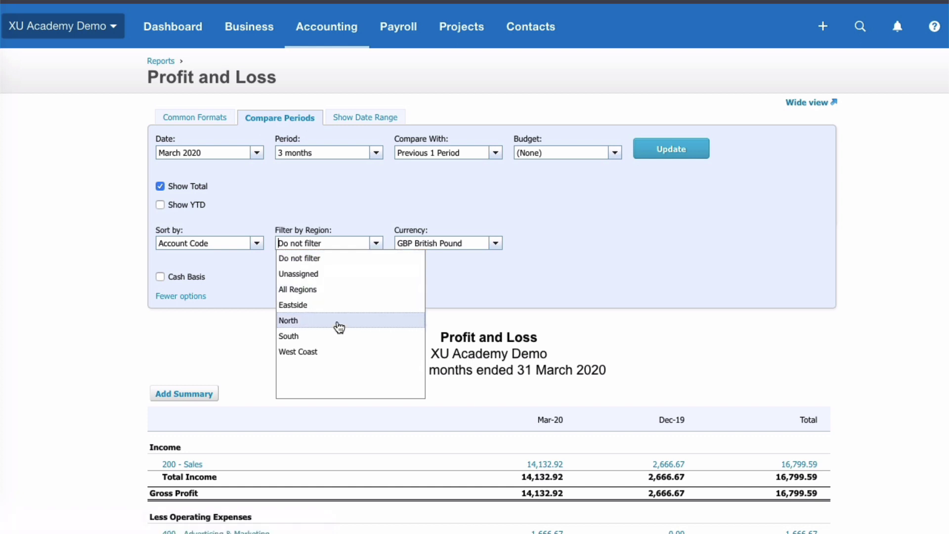
click(299, 291)
click(673, 150)
scroll(624, 260, down, 3)
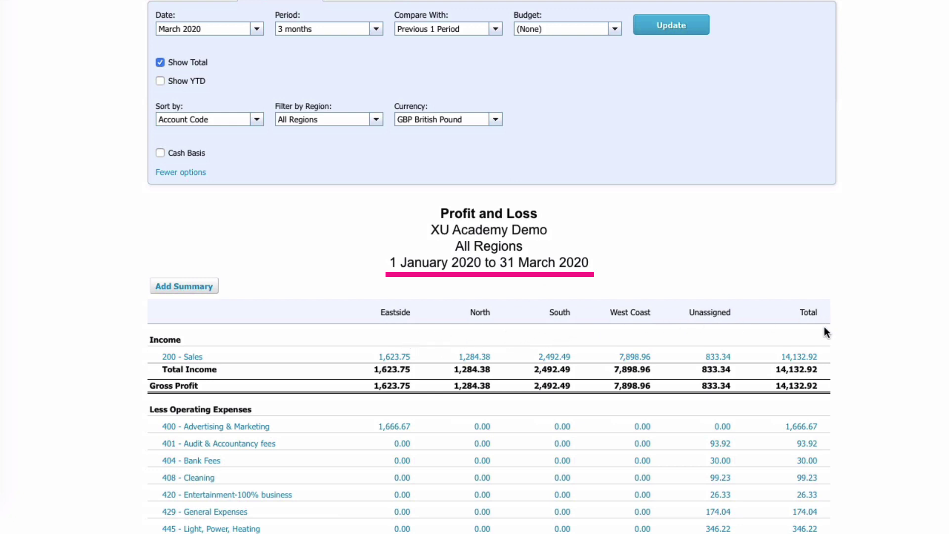
scroll(700, 280, up, 1)
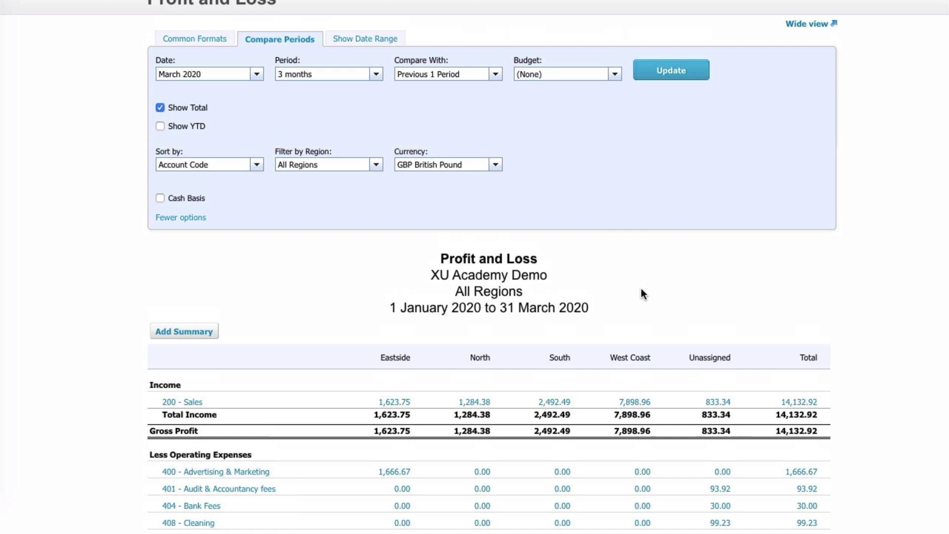
Filter the report to the Unassigned region, update it and review the period comparison
click(376, 166)
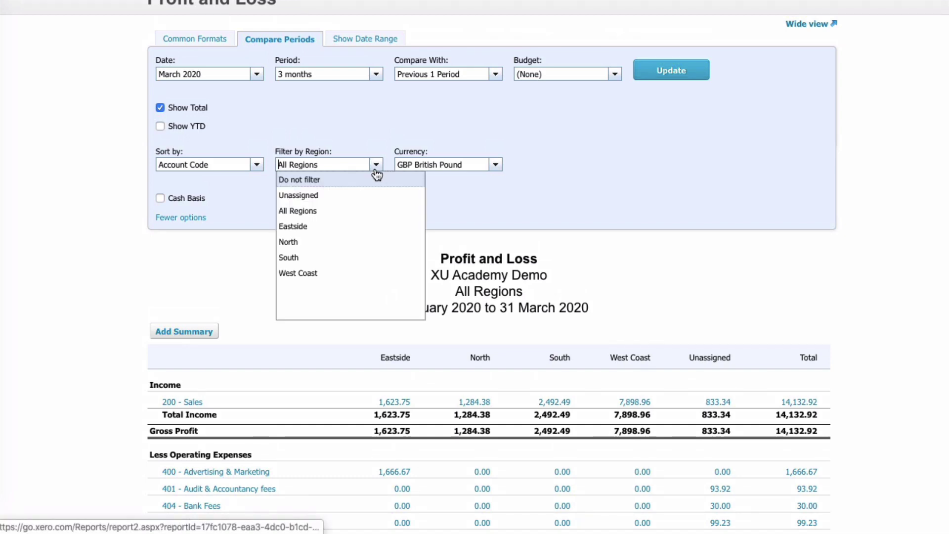
click(321, 194)
click(678, 74)
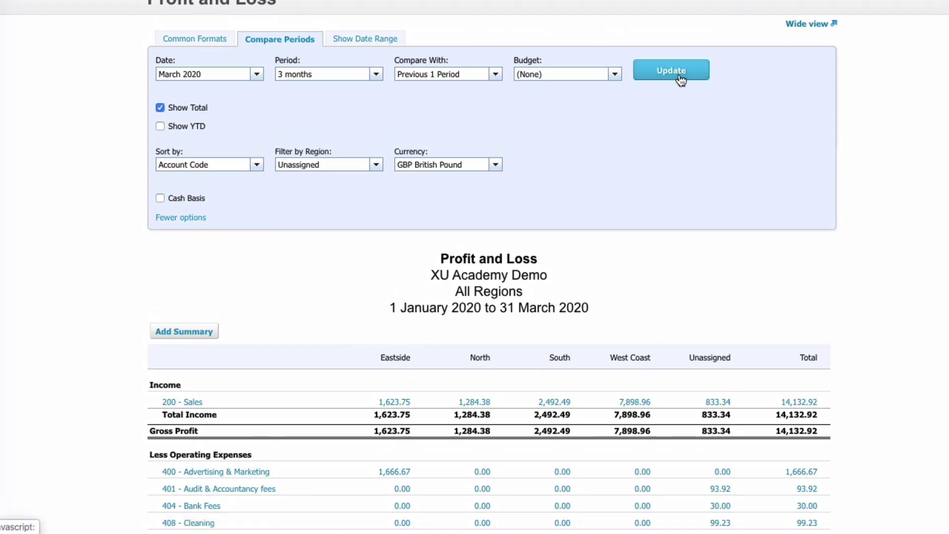
scroll(652, 132, up, 1)
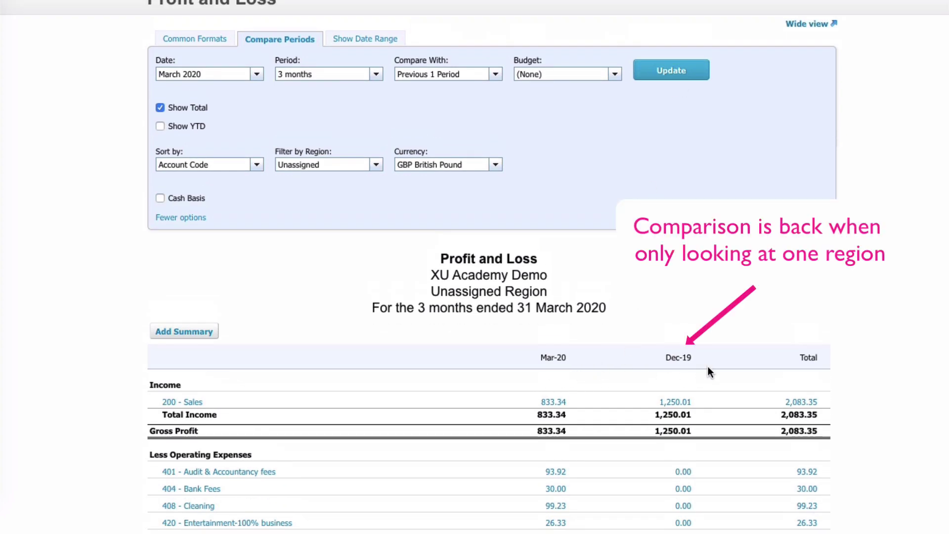
scroll(708, 367, up, 1)
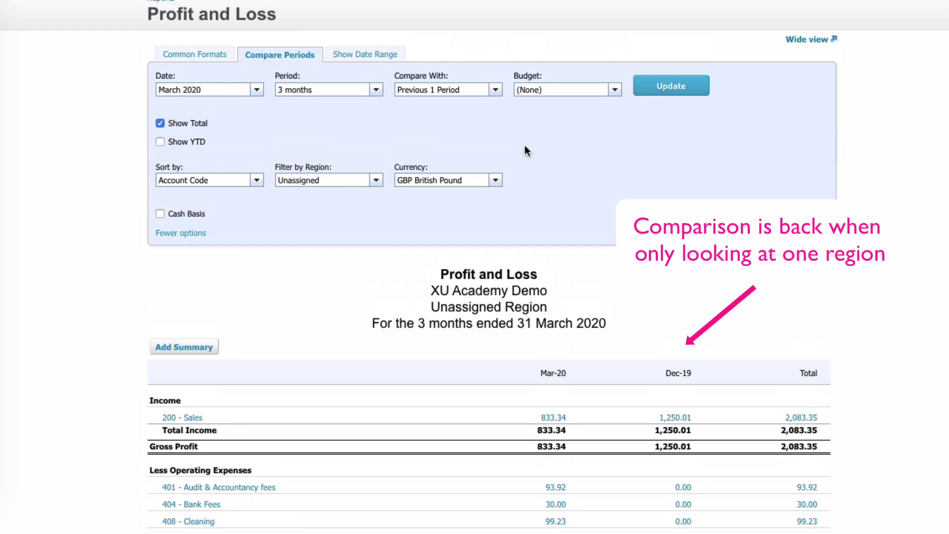
Compare the report with the Previous 2 Periods, update it and review the resulting columns
click(495, 91)
click(448, 139)
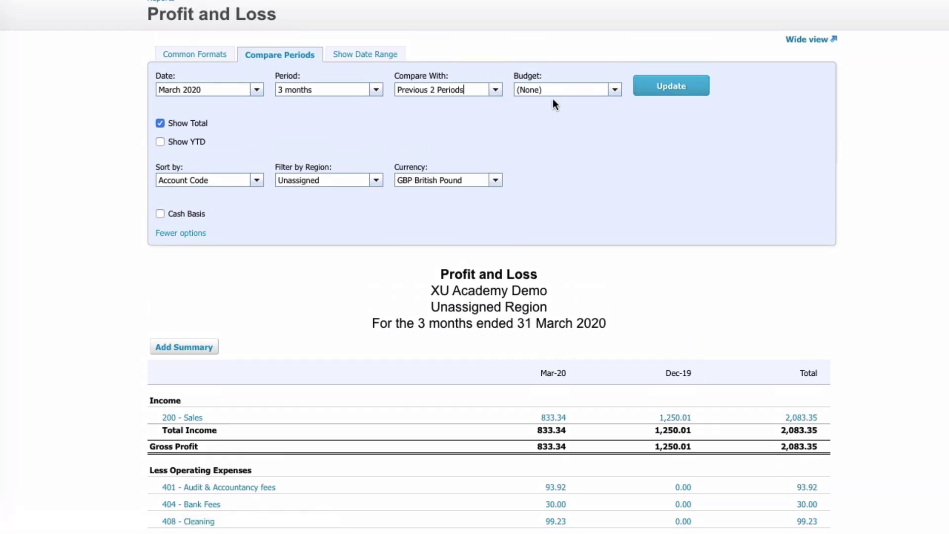
click(673, 89)
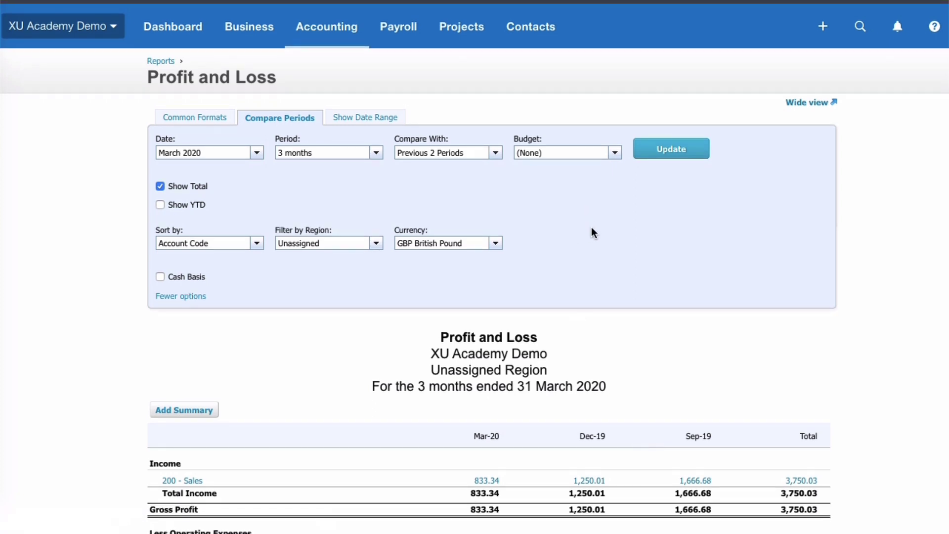
scroll(593, 230, down, 1)
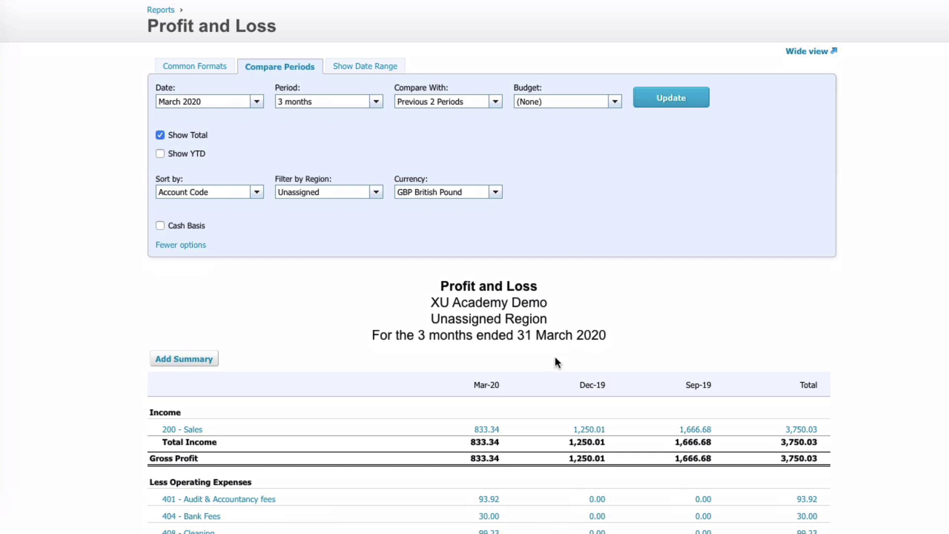
scroll(555, 356, down, 1)
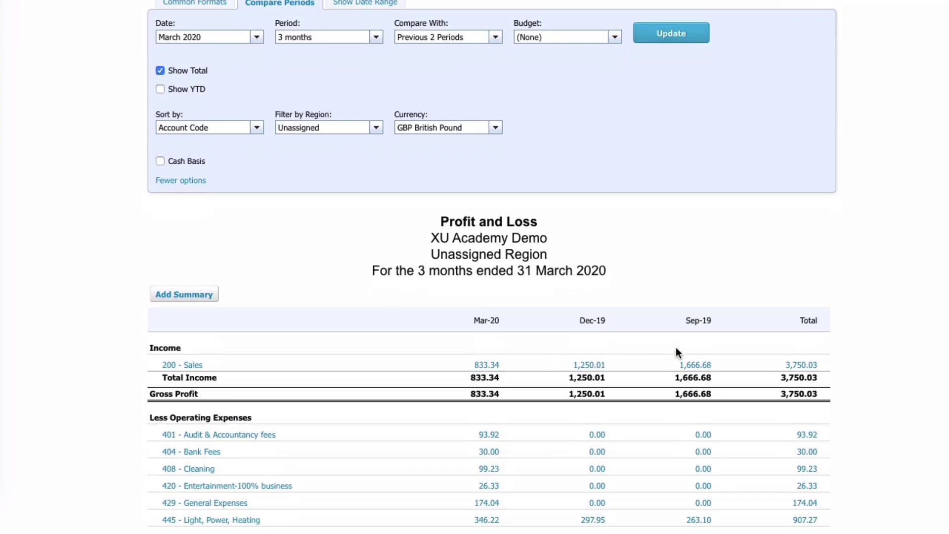
View the transactions behind the Sep-19 sales figure and return to the Profit and Loss report
click(697, 366)
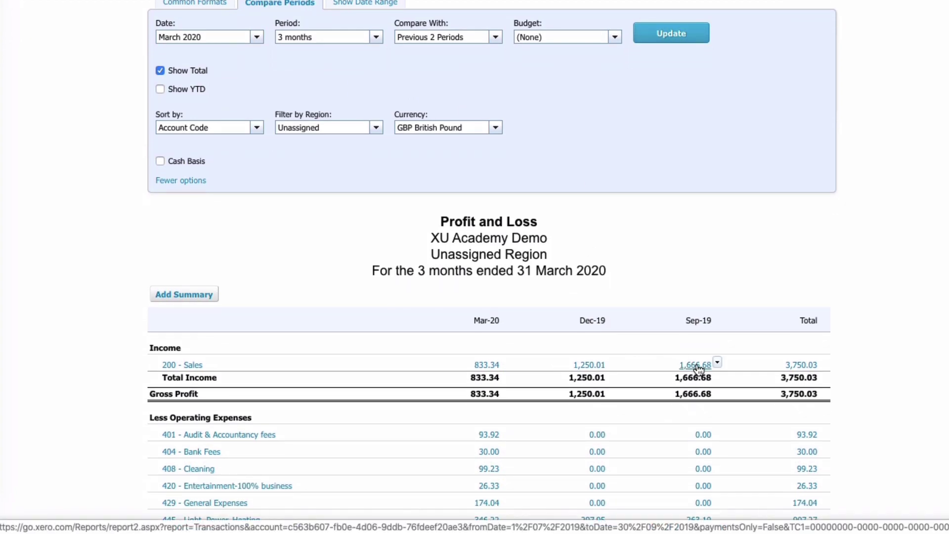
click(696, 366)
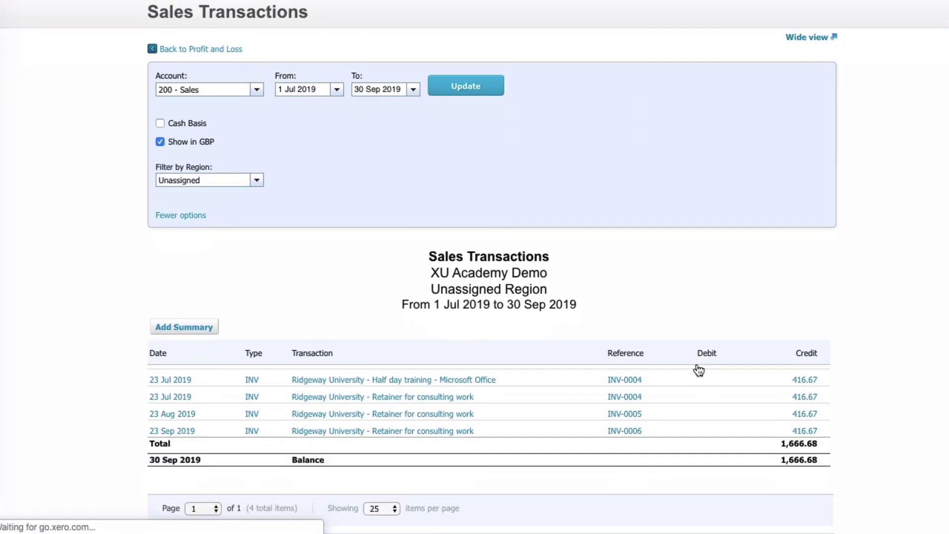
scroll(692, 359, up, 1)
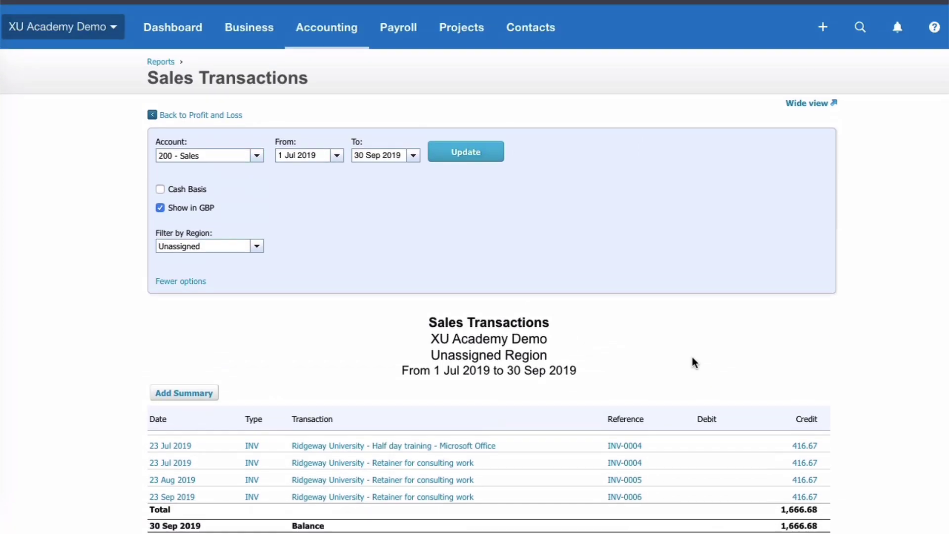
click(191, 121)
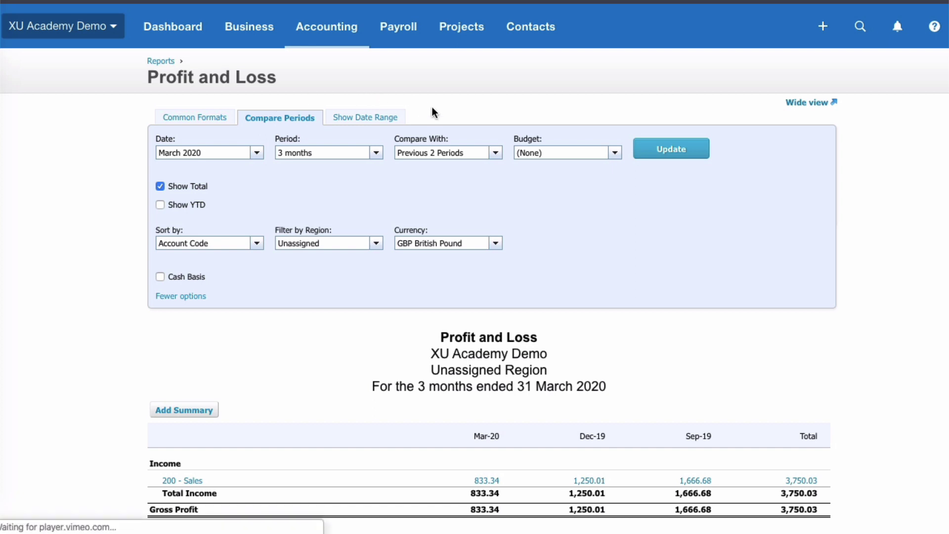
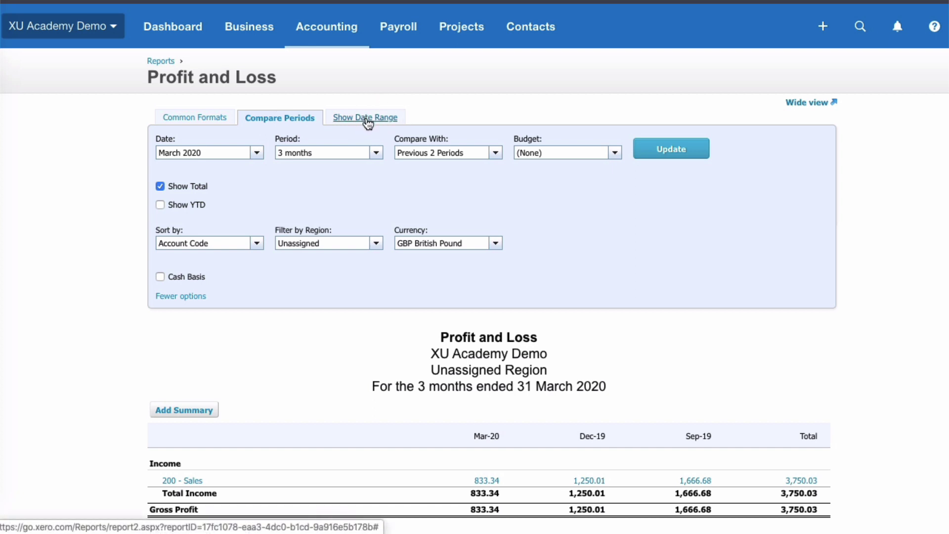
Go to the accounting reports from the dashboard, expand the additional financial reports and open the older Profit and Loss report
click(182, 34)
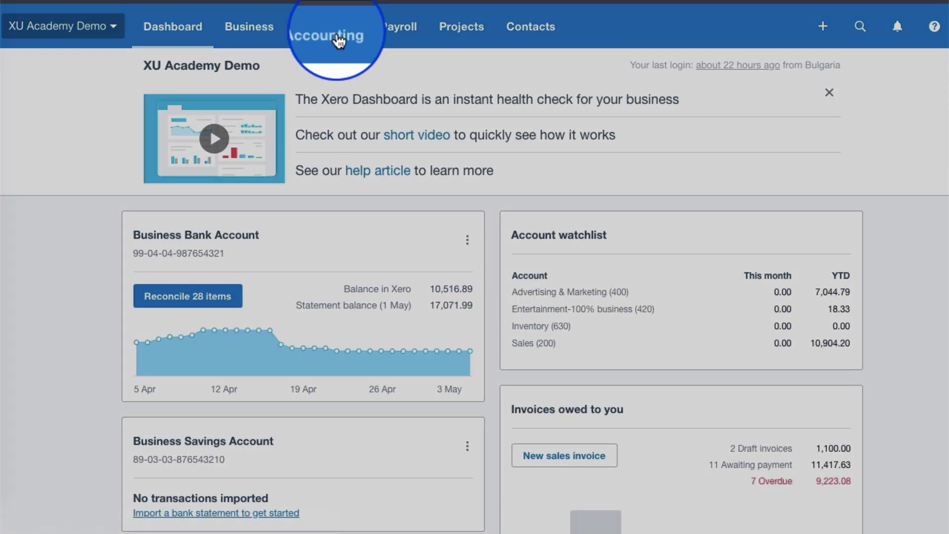
click(336, 36)
click(324, 103)
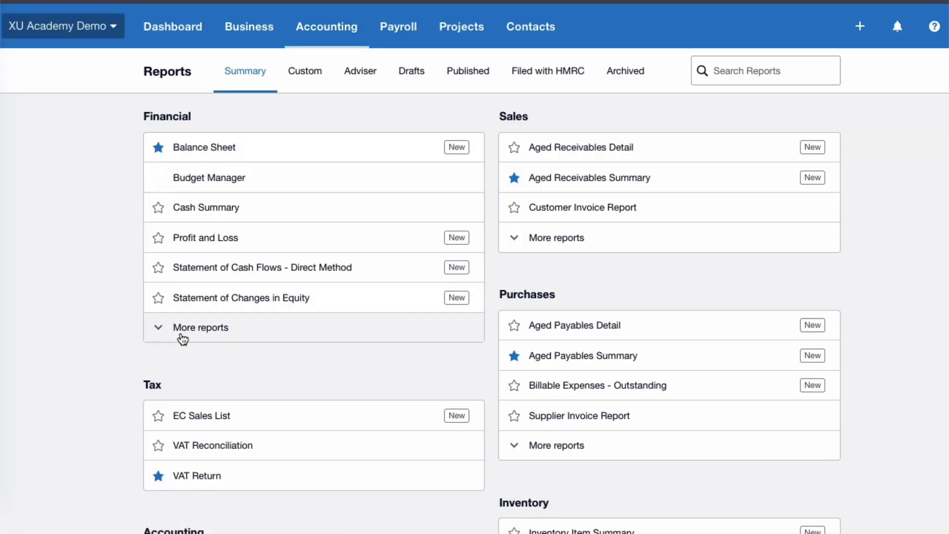
click(196, 329)
scroll(203, 331, down, 4)
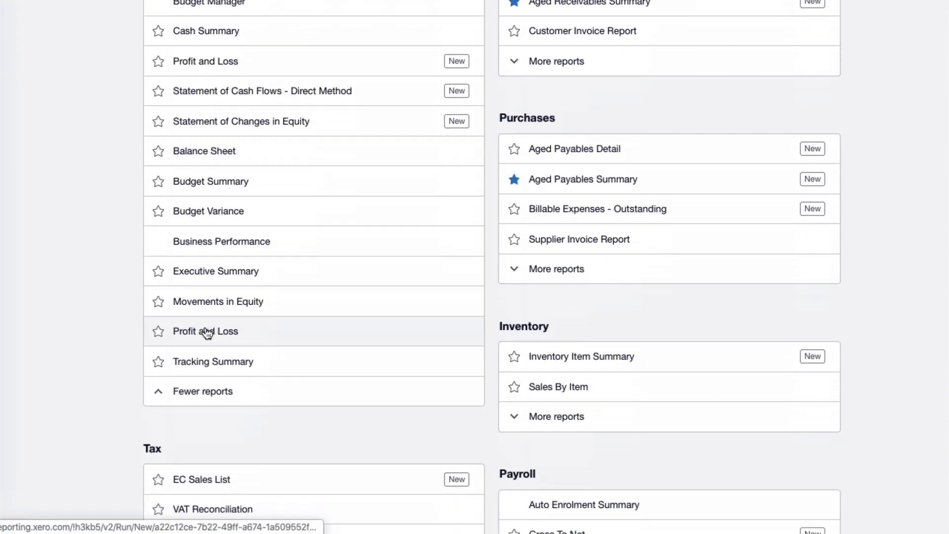
click(207, 334)
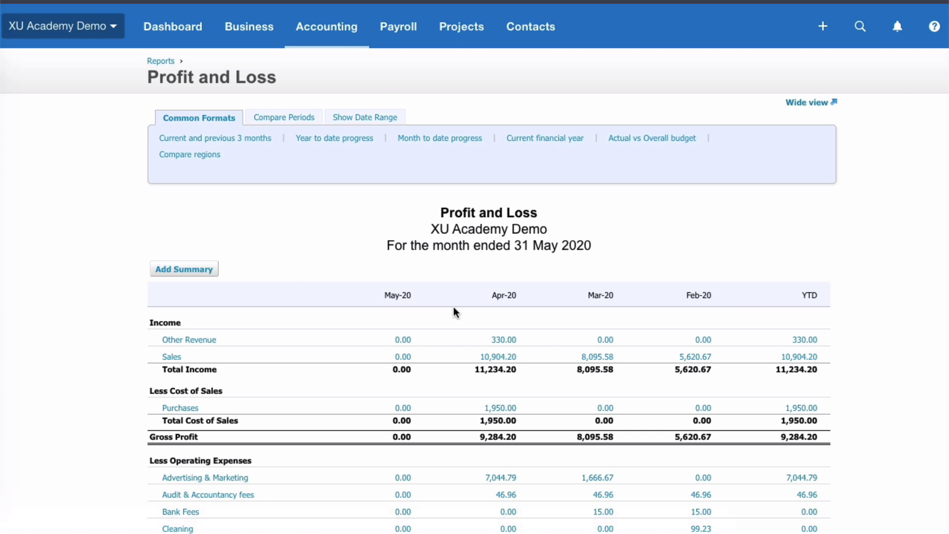
Switch the report to a custom date range and set its start date to 1 Apr 2019
click(378, 122)
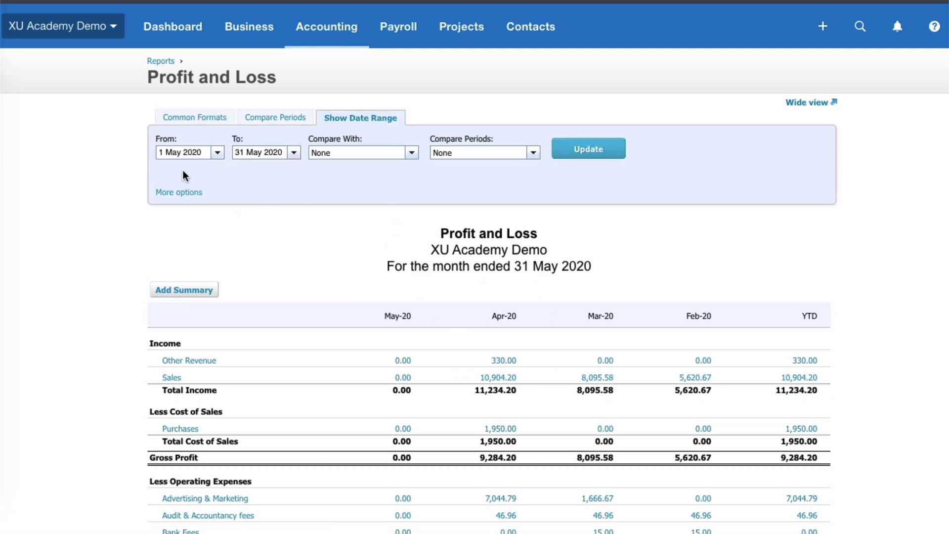
click(217, 153)
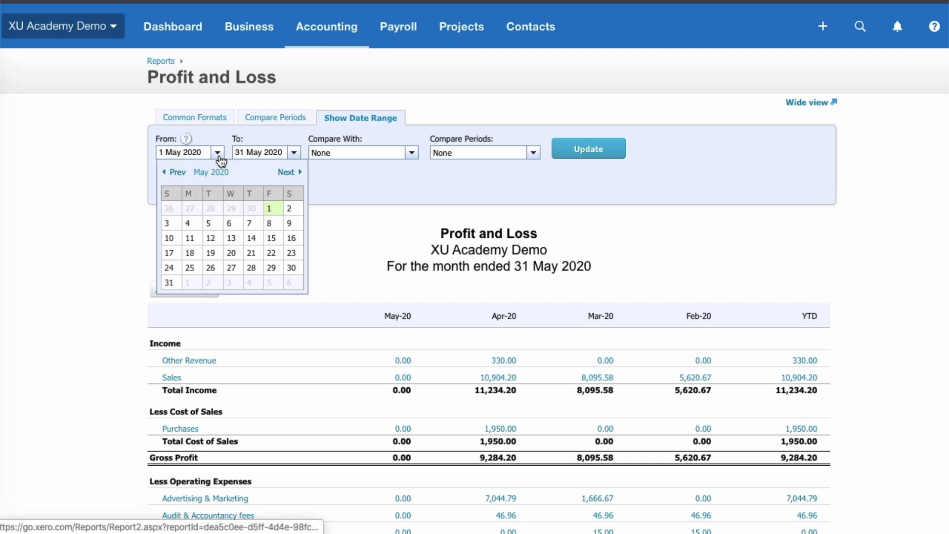
click(181, 176)
click(181, 176)
click(183, 177)
click(183, 177)
click(183, 177)
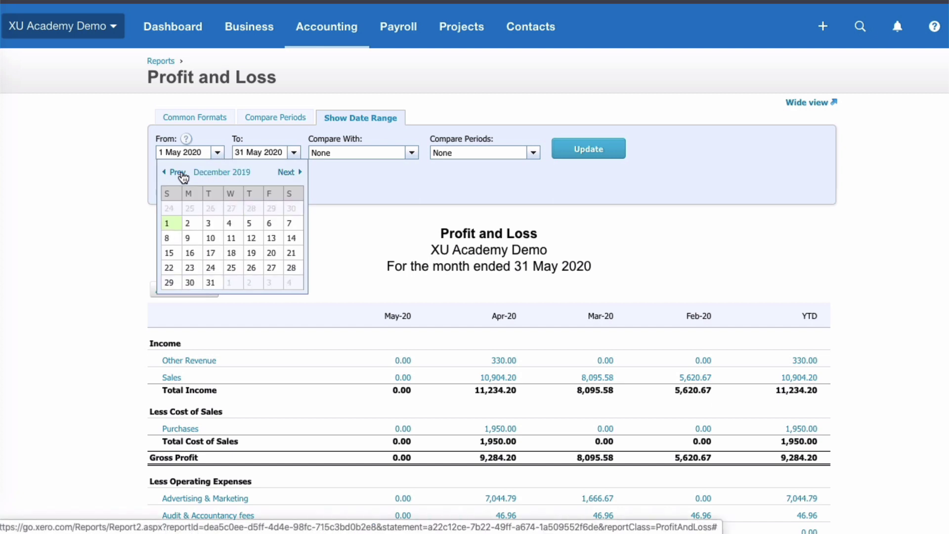
click(183, 177)
click(183, 177)
click(184, 177)
click(183, 177)
double_click(183, 177)
double_click(183, 177)
click(189, 209)
Set the end date of the range to 31 Mar 2020 and update the report
click(293, 153)
click(249, 173)
click(248, 173)
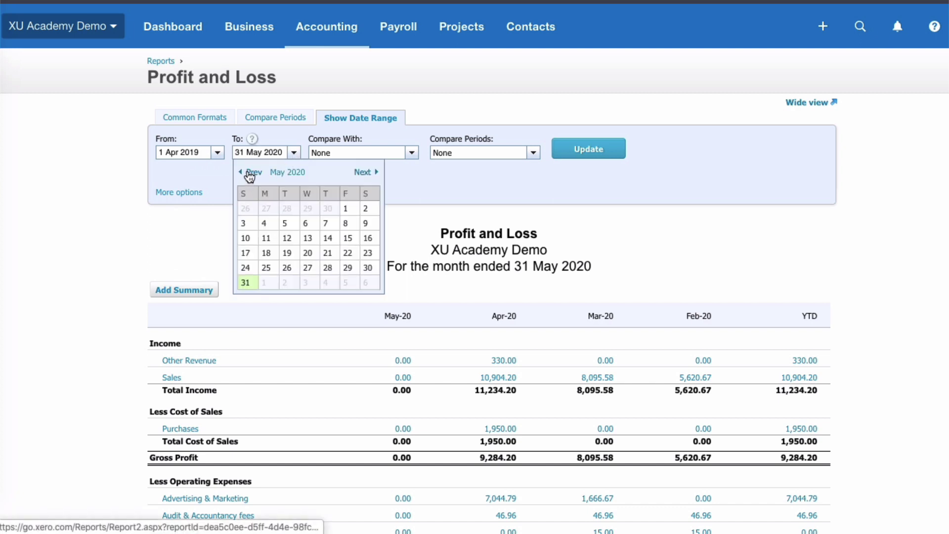
click(286, 283)
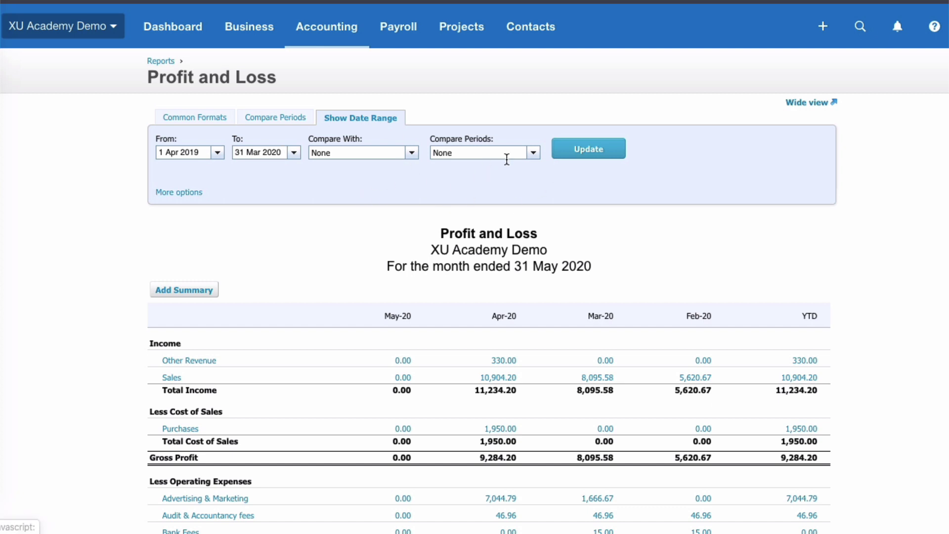
click(601, 151)
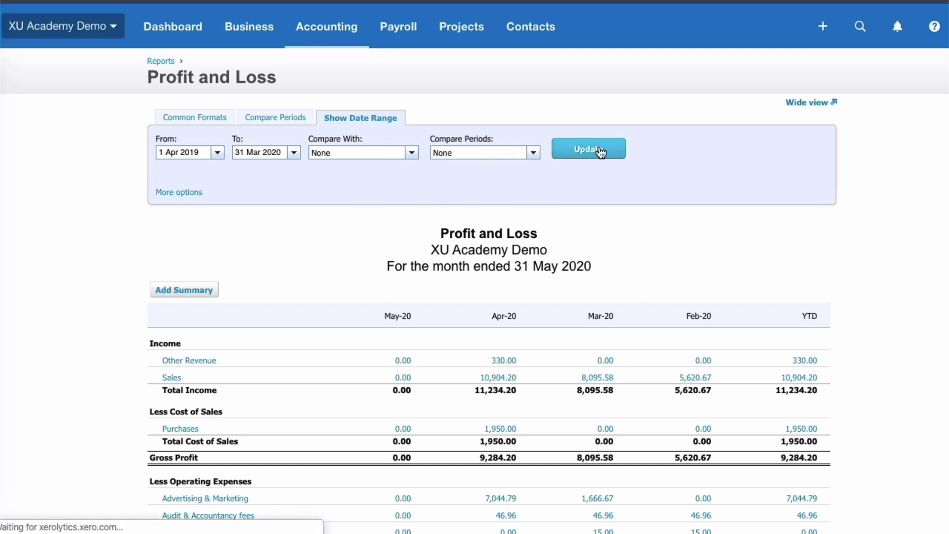
scroll(656, 283, down, 1)
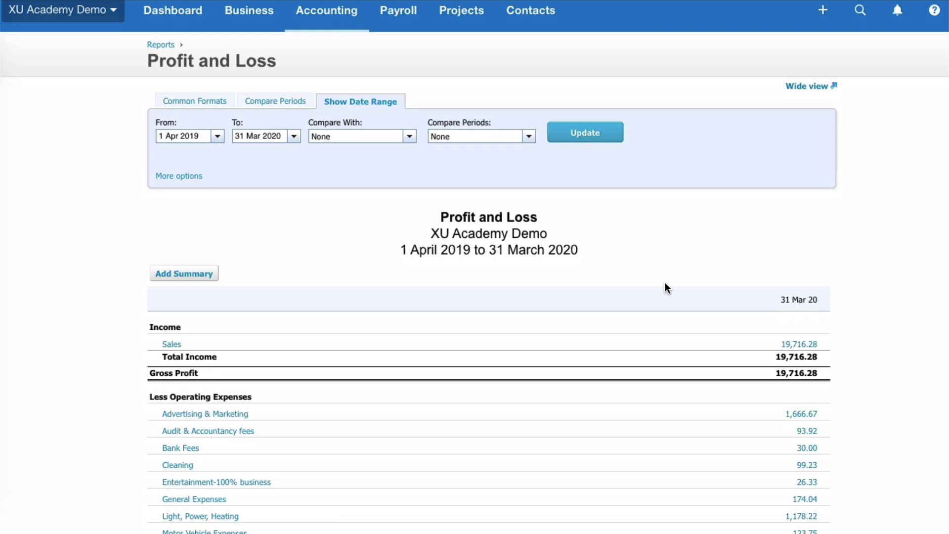
Compare the Profit and Loss report with the previous year for the previous 1 period and update it
click(410, 137)
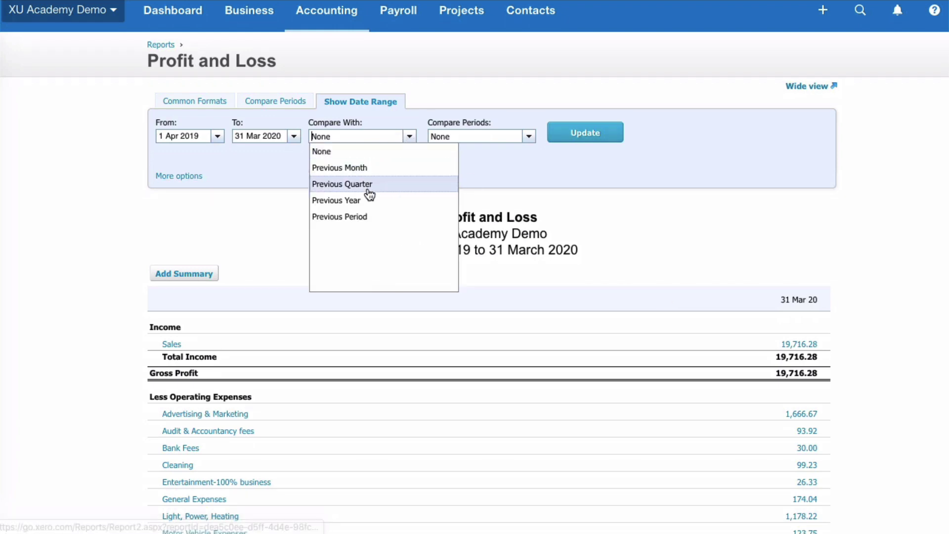
click(352, 200)
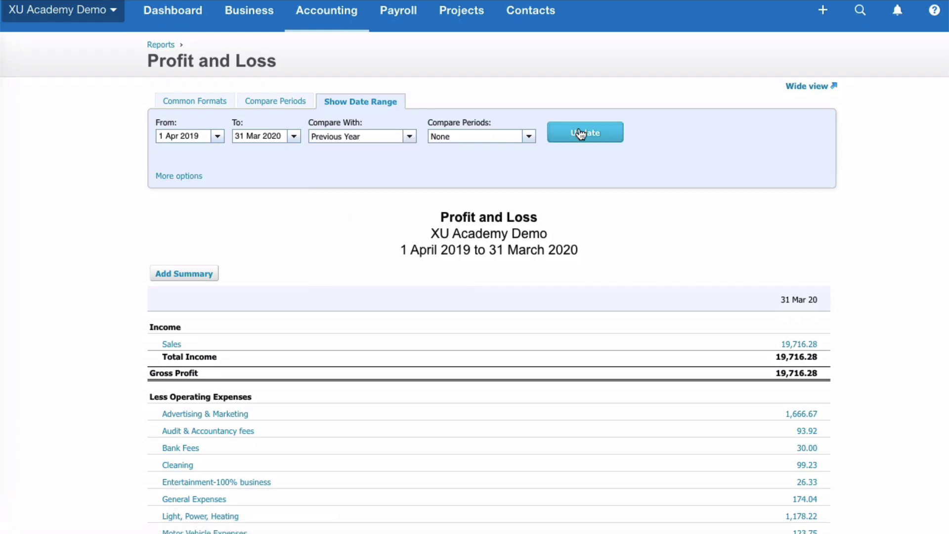
click(581, 133)
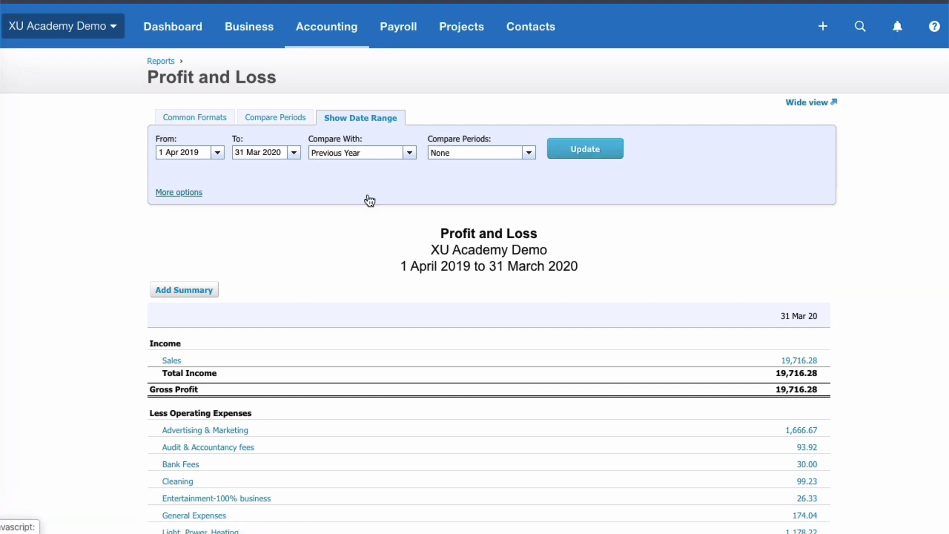
click(529, 154)
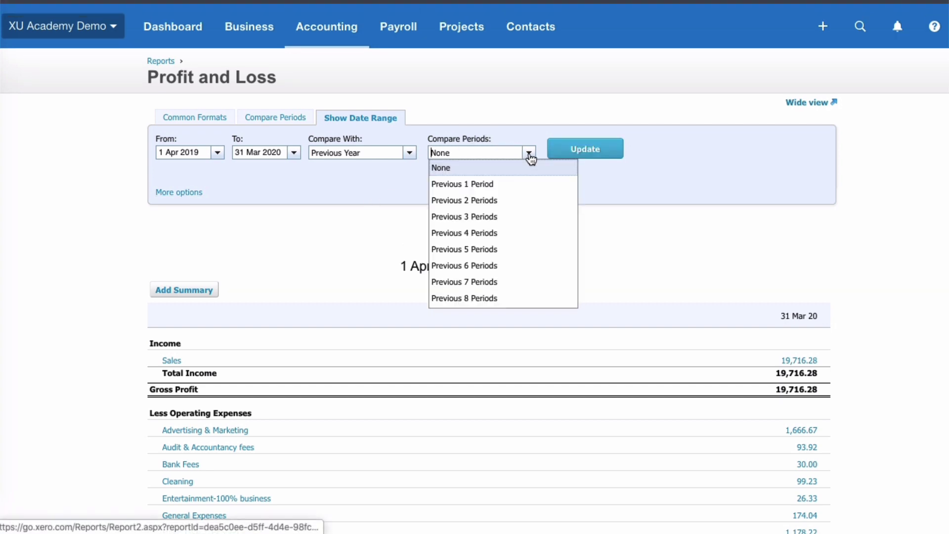
click(477, 185)
click(607, 154)
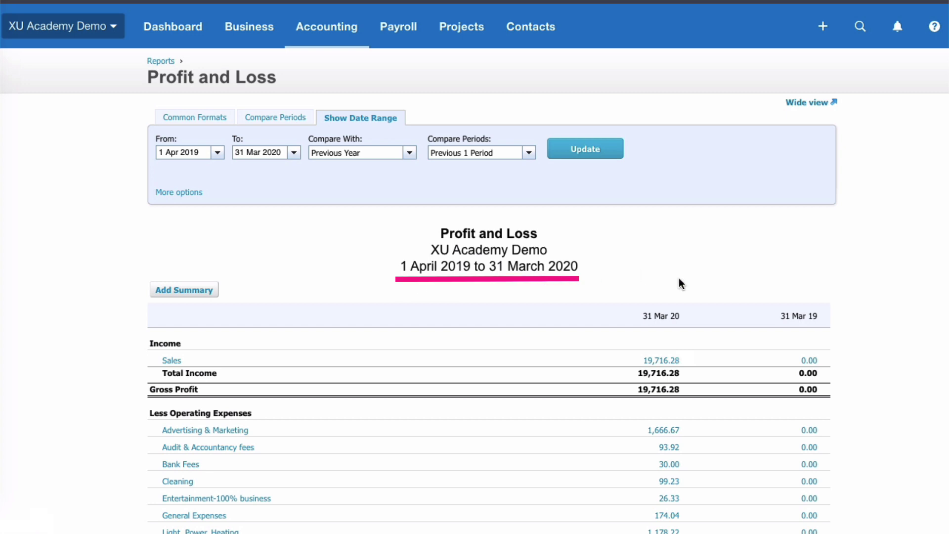
Extend the year comparison to the previous 3 periods and update the report
click(528, 153)
click(479, 218)
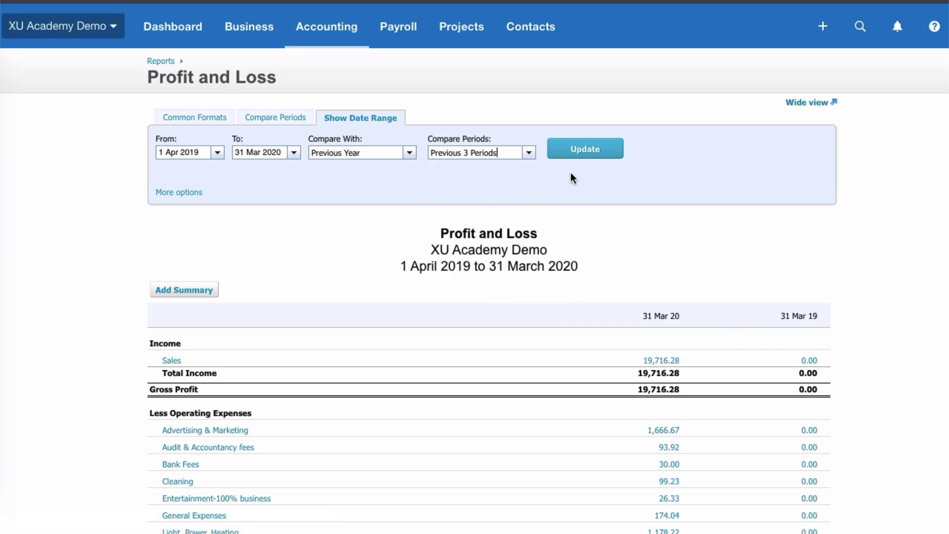
click(588, 153)
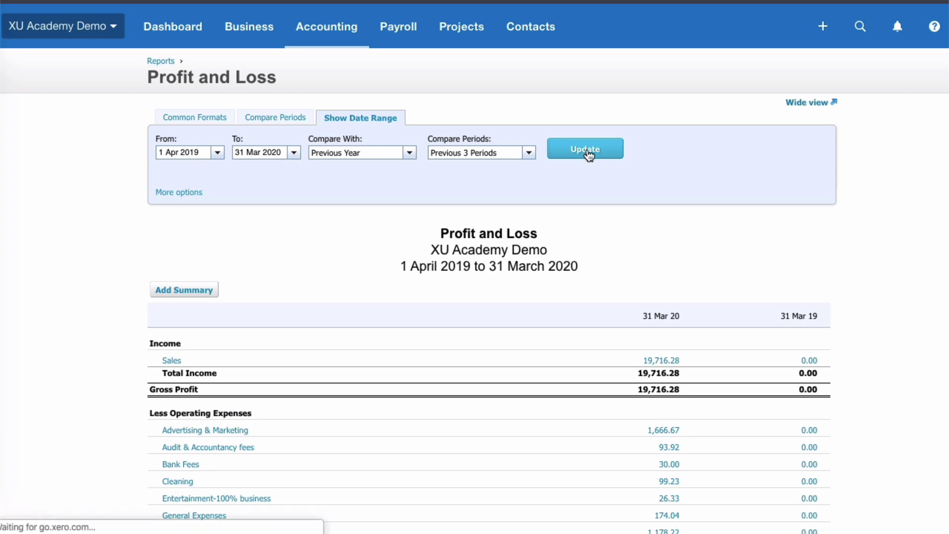
Show the additional report options, sort the accounts by Account Code, update the report and check the currency choices
click(187, 192)
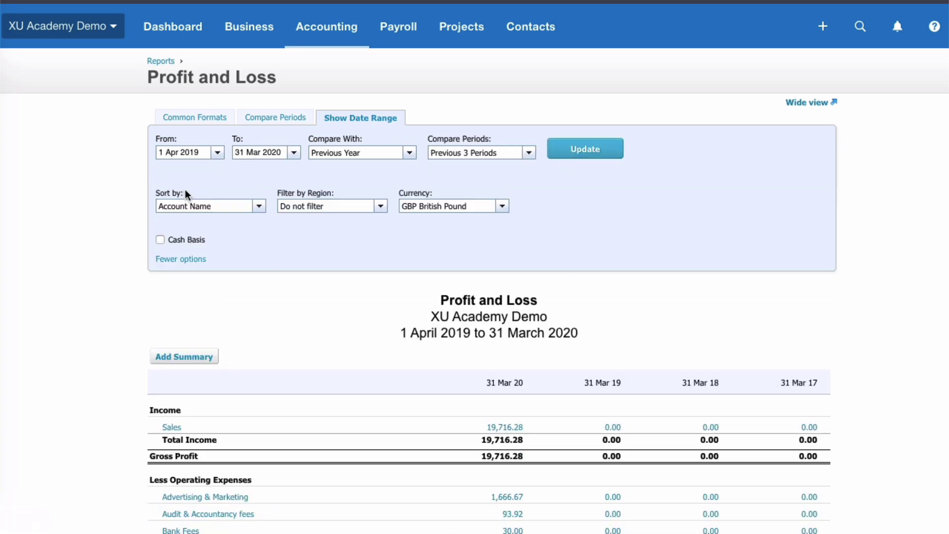
click(260, 206)
click(179, 238)
click(586, 154)
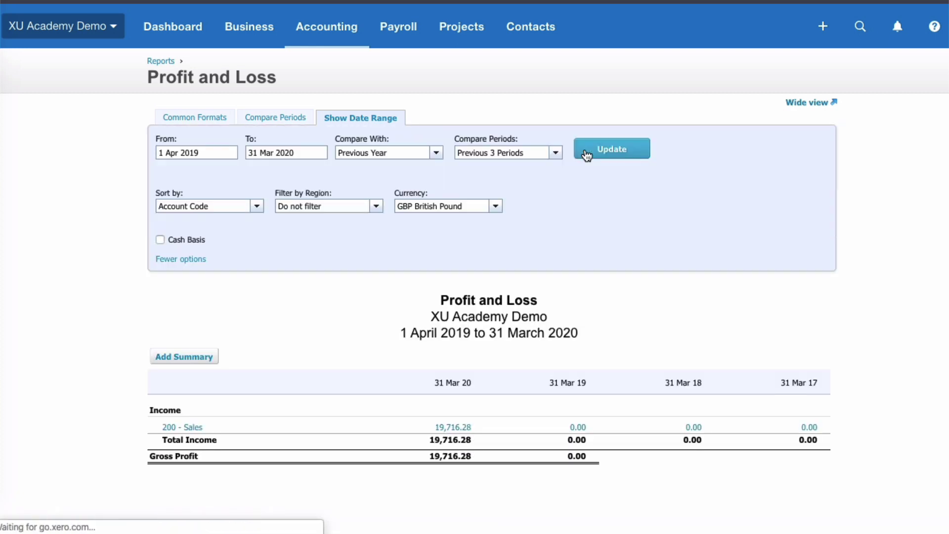
click(495, 210)
click(496, 210)
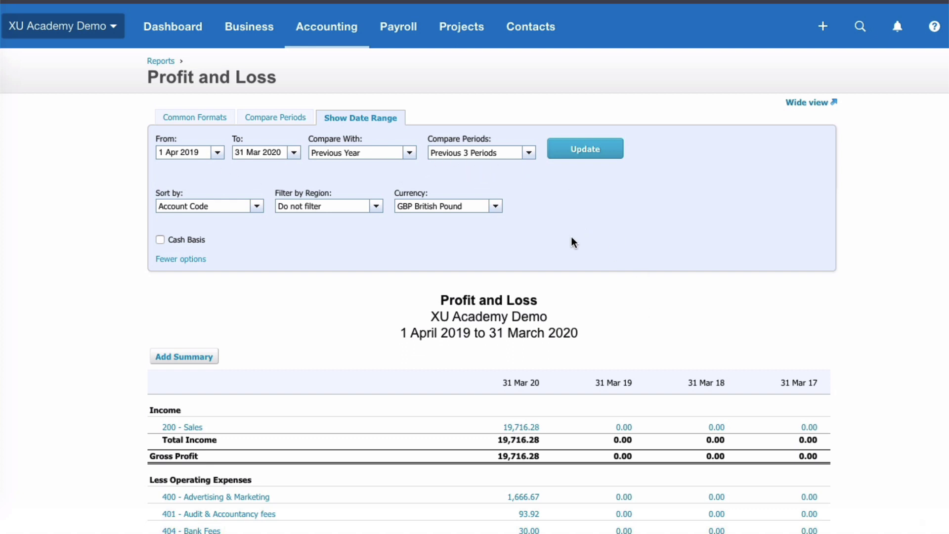
Set the start date of the range to 1 Jan 2020 and update the report
scroll(358, 426, down, 2)
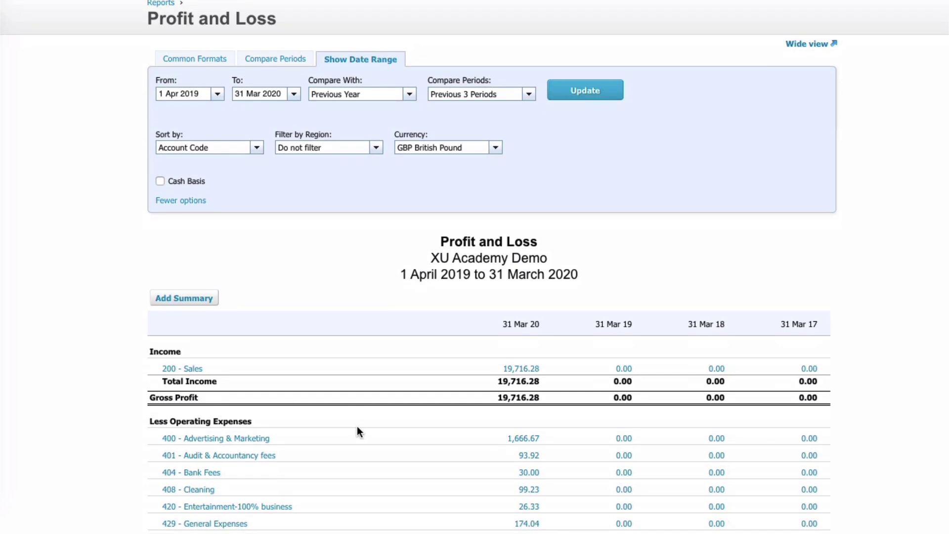
scroll(371, 198, up, 2)
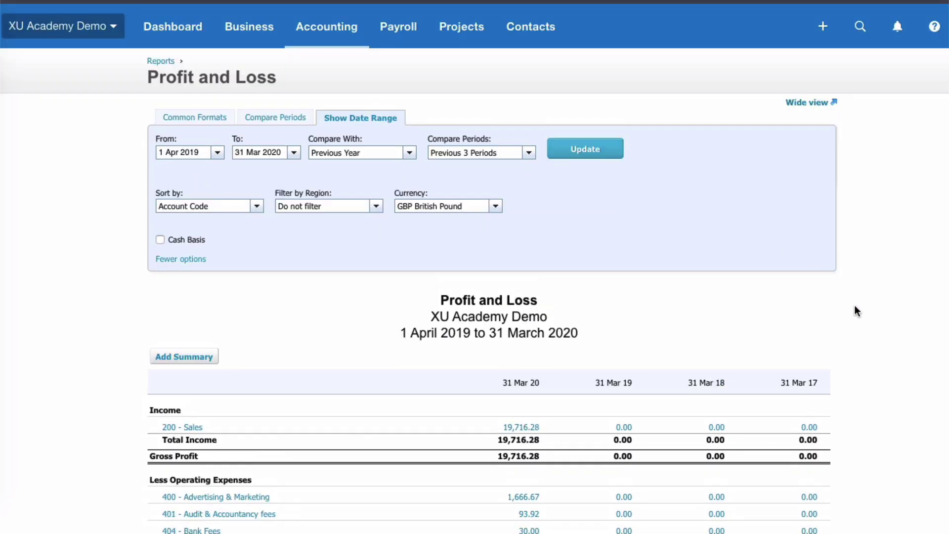
scroll(854, 306, down, 1)
scroll(854, 306, up, 1)
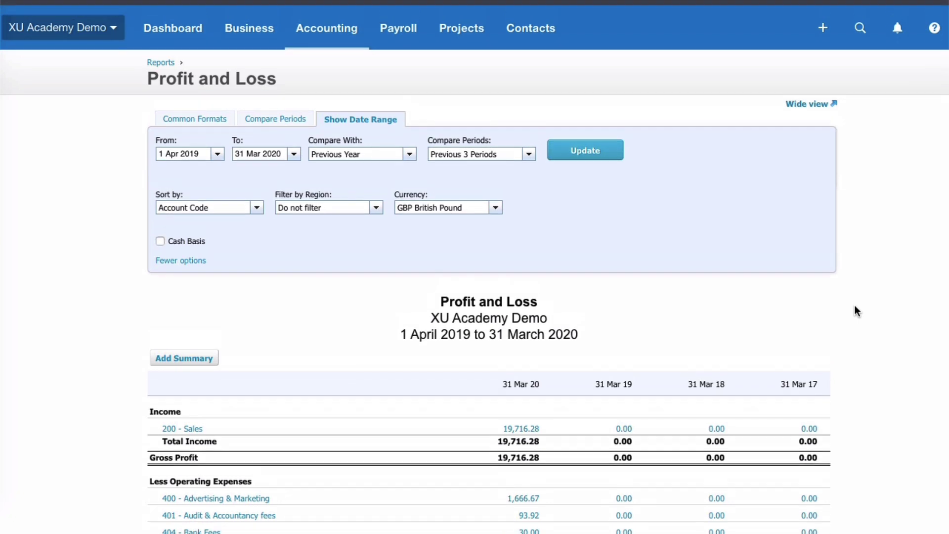
click(218, 153)
click(229, 209)
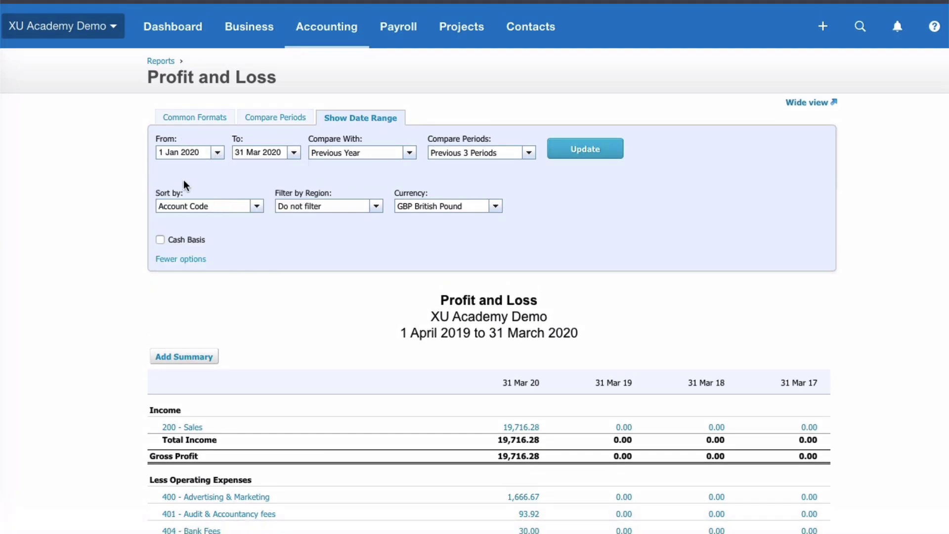
click(583, 155)
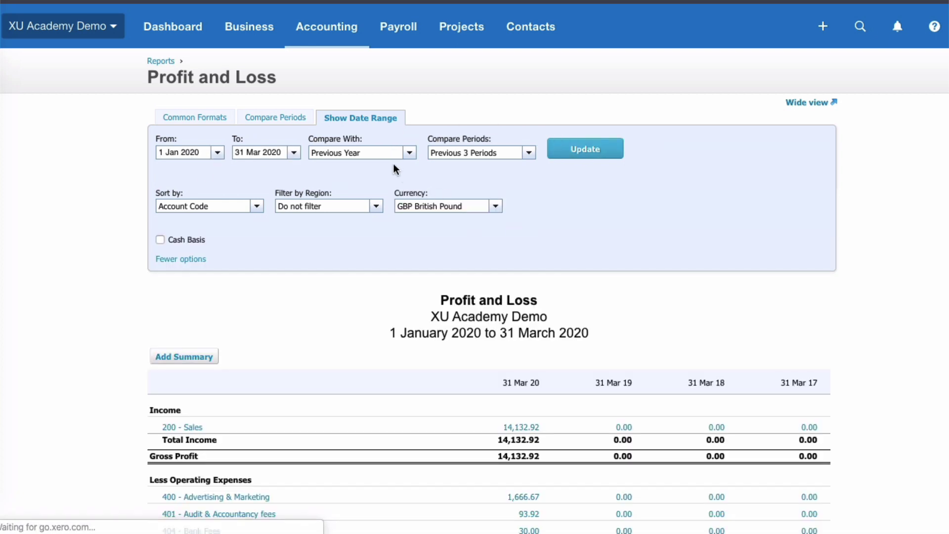
Change the comparison basis to Previous Quarter and update the report
click(410, 154)
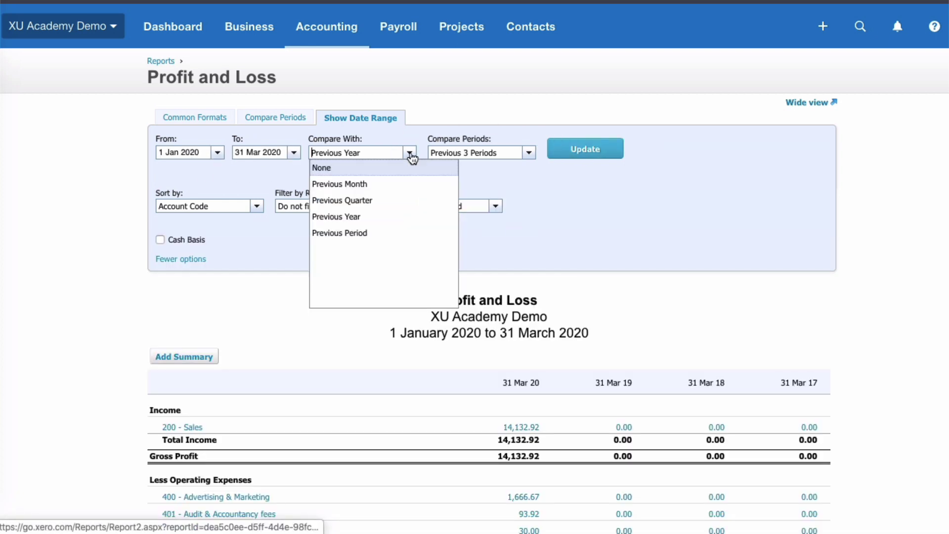
click(365, 200)
click(585, 149)
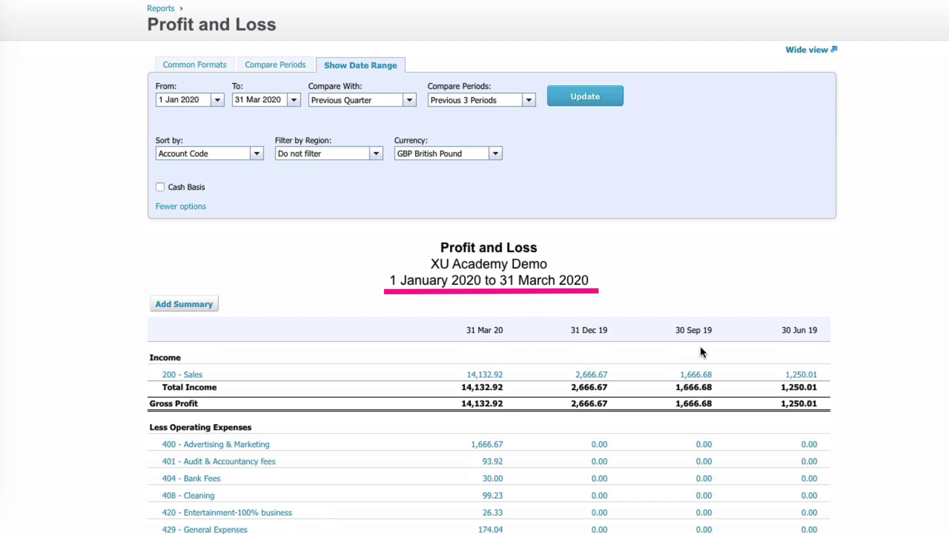
Limit the quarterly comparison to the previous 2 periods and update the report
click(529, 100)
click(479, 148)
click(595, 96)
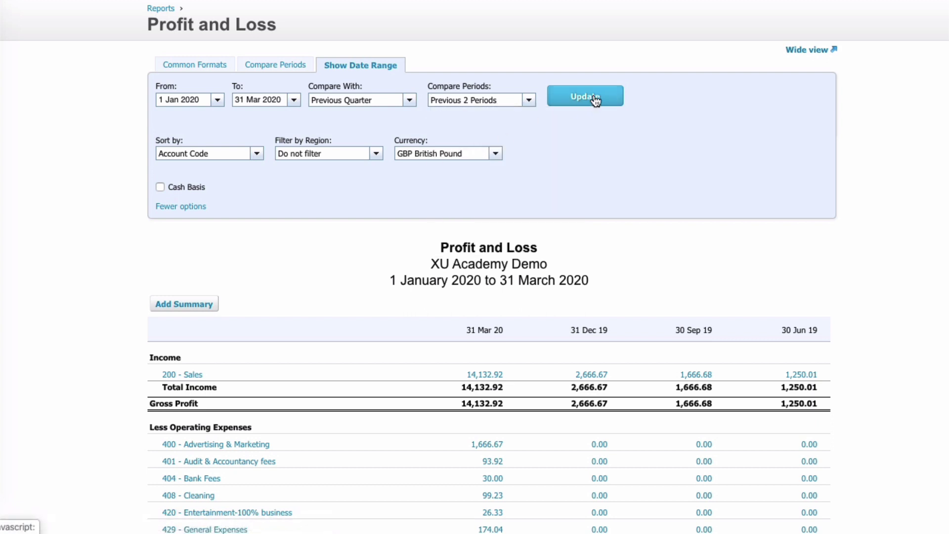
scroll(647, 223, down, 1)
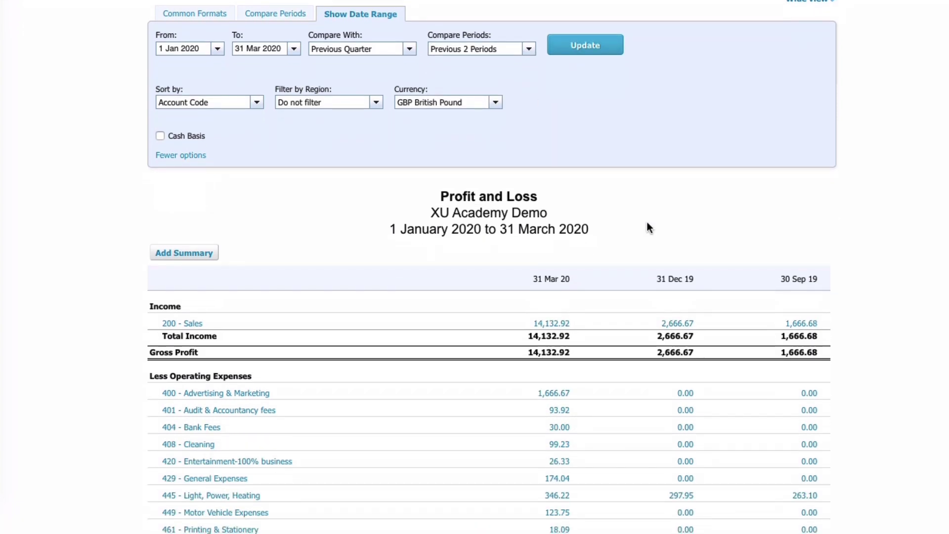
scroll(649, 228, up, 2)
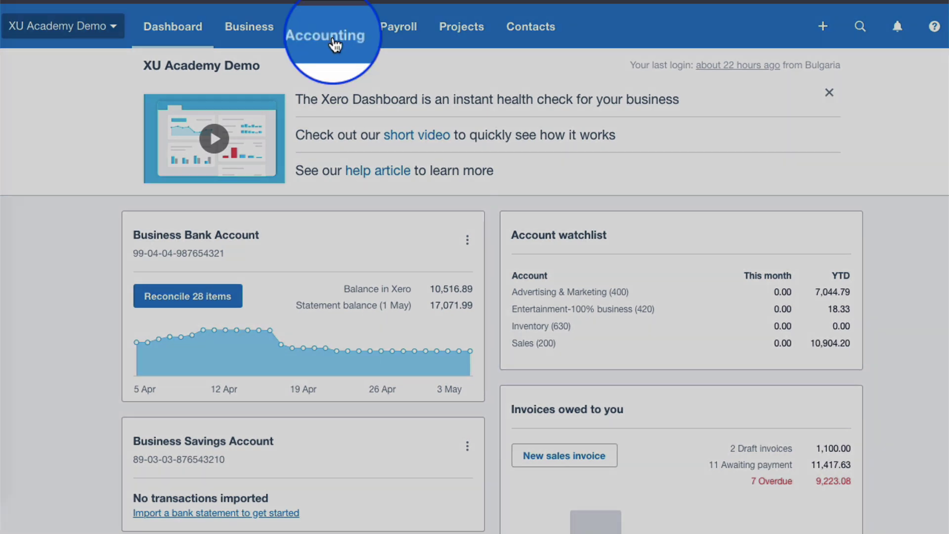
Open the Profit and Loss report from the dashboard, turn off its YTD column in the period comparison and update it
click(329, 29)
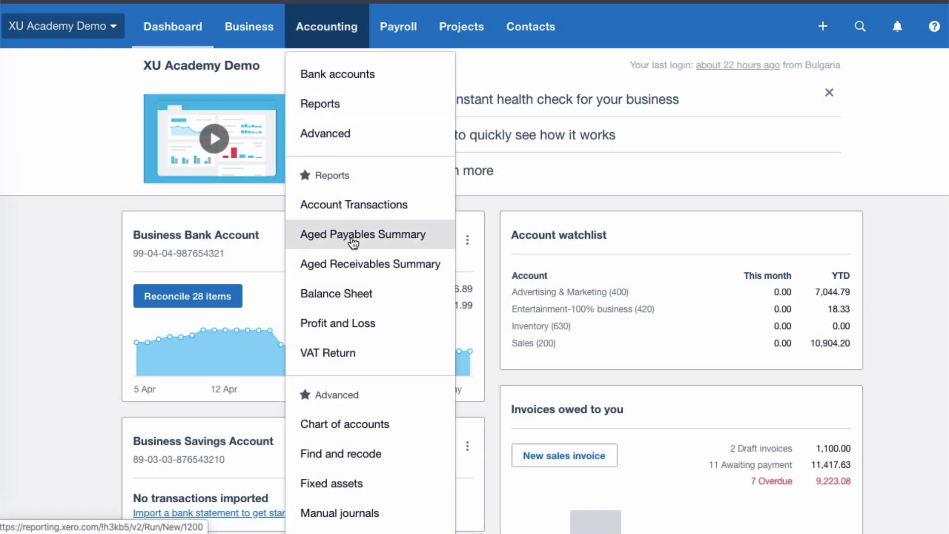
click(341, 326)
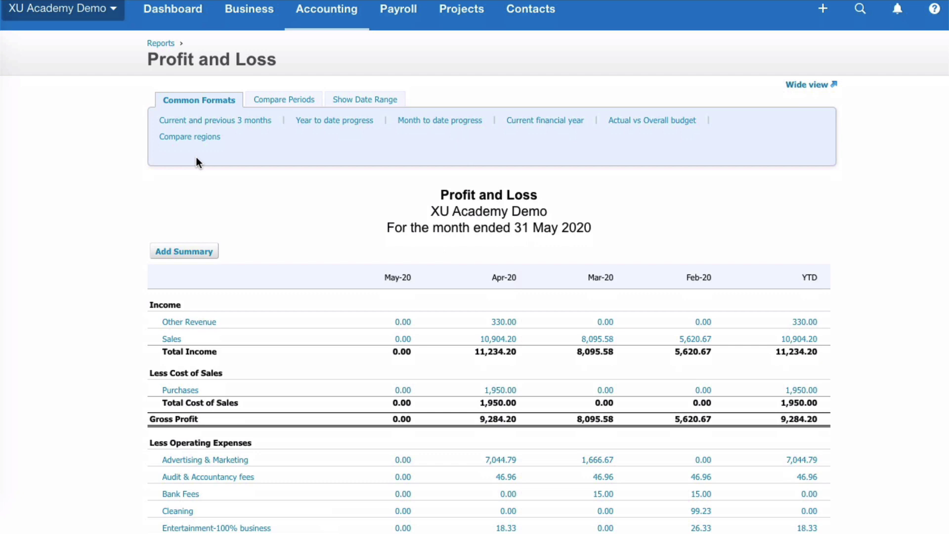
click(198, 141)
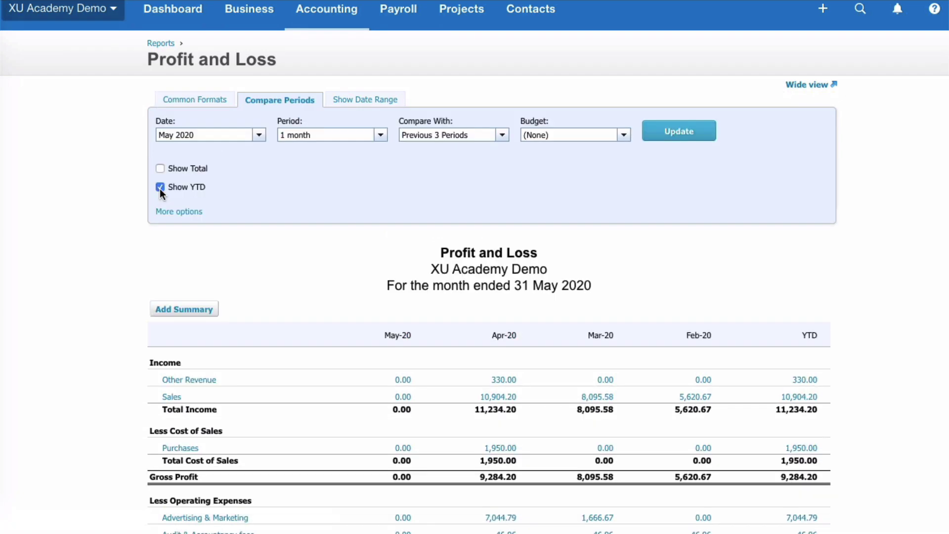
click(673, 134)
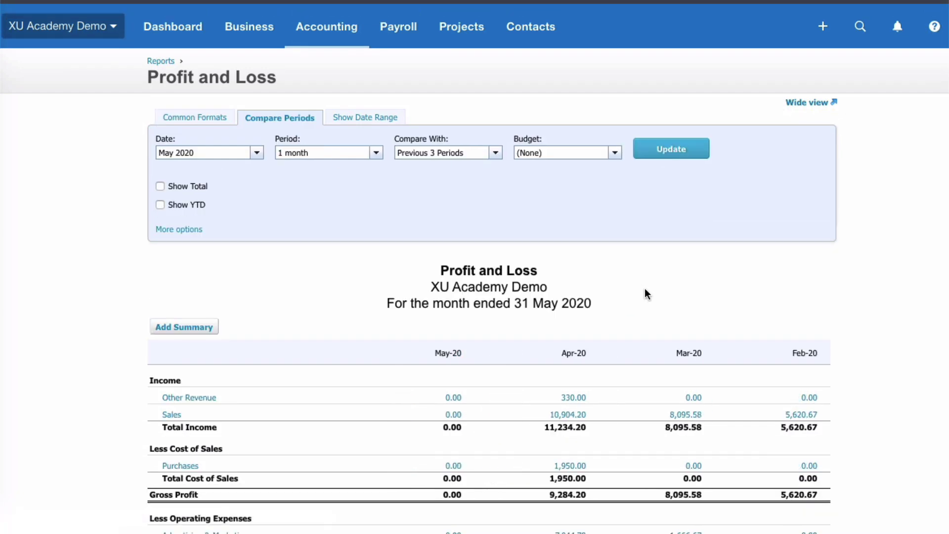
Look at the publishing, printing and export format options at the end of the report
scroll(645, 289, down, 9)
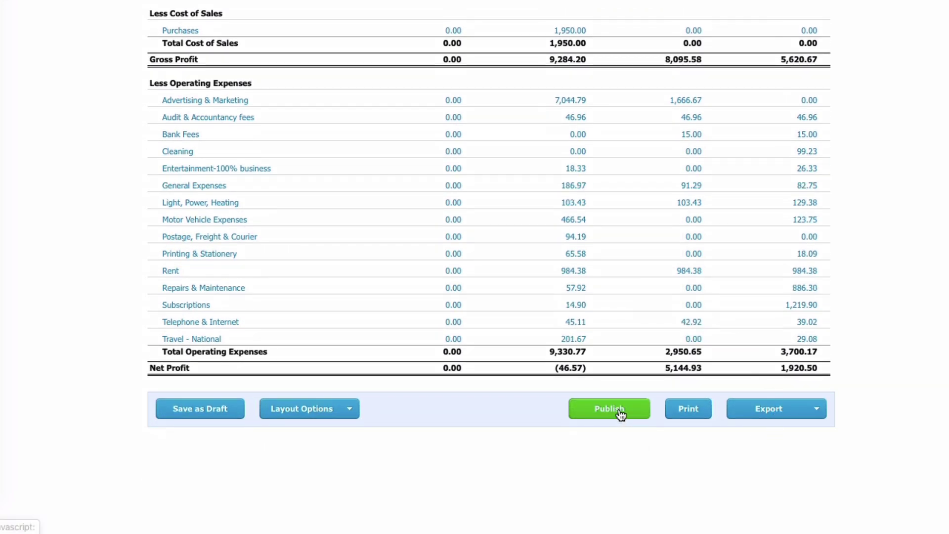
click(814, 410)
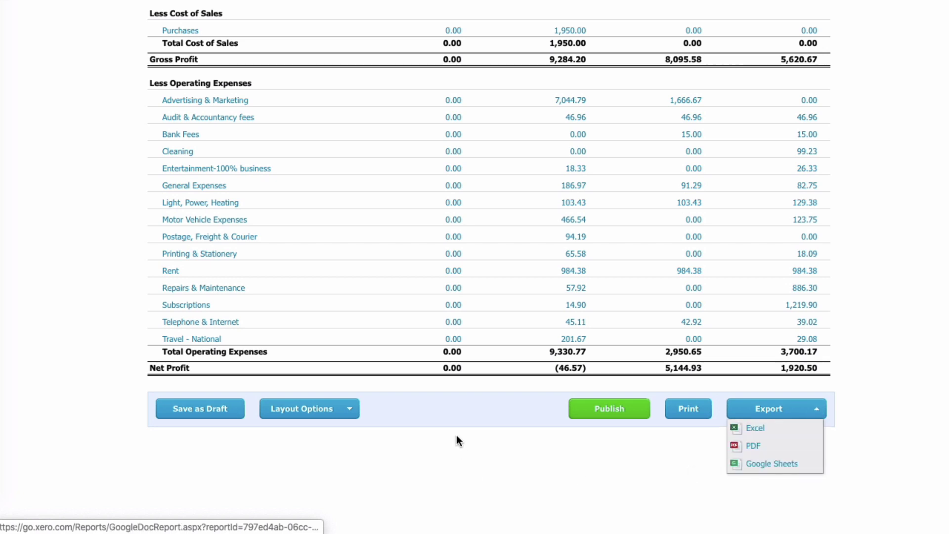
scroll(456, 435, up, 1)
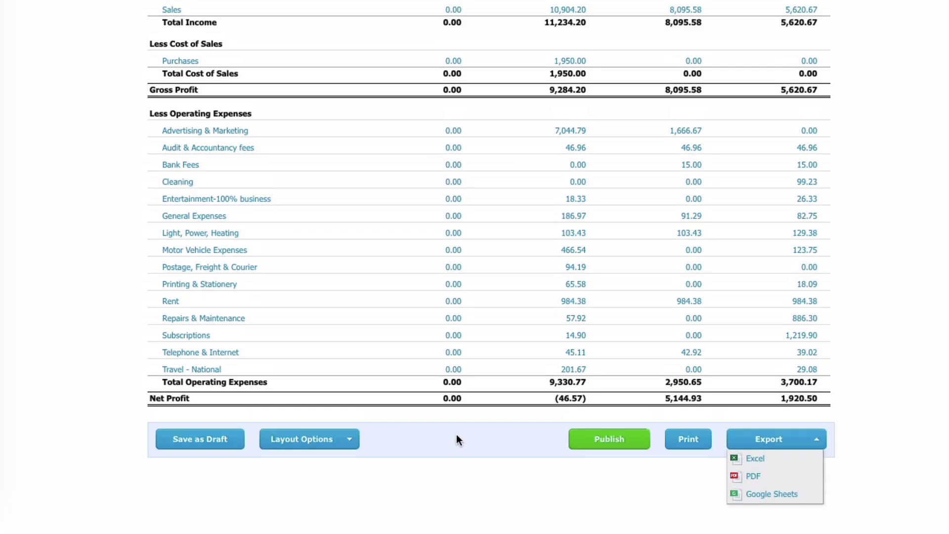
click(456, 435)
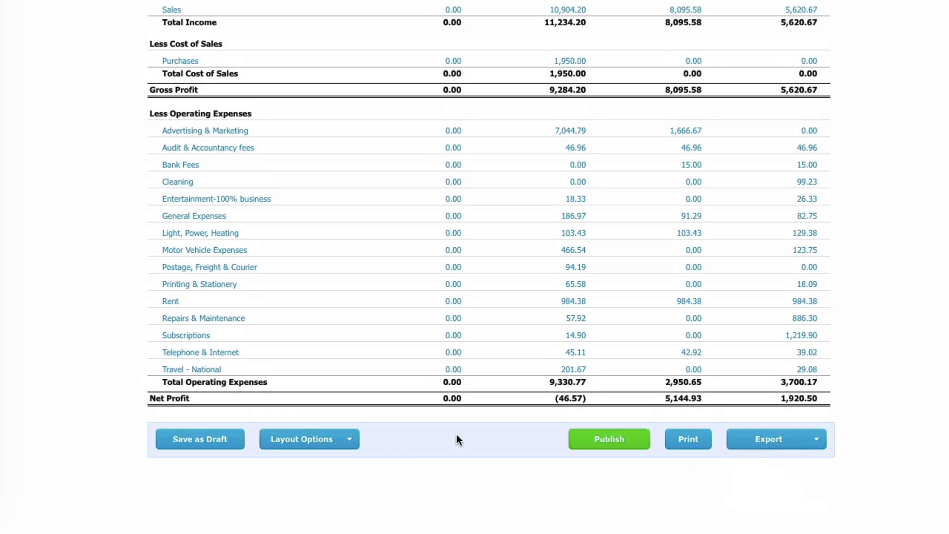
Create a new Profit and Loss layout and name it MT
click(351, 440)
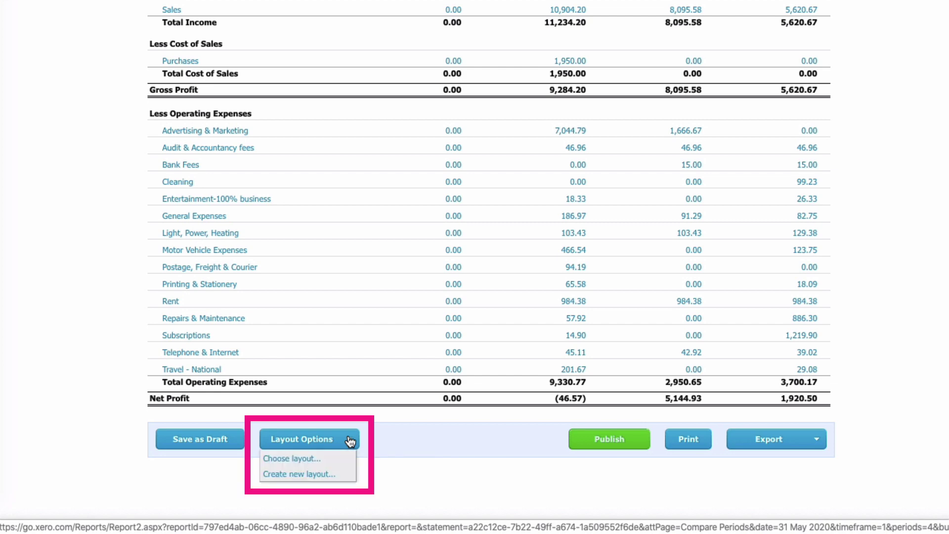
click(306, 474)
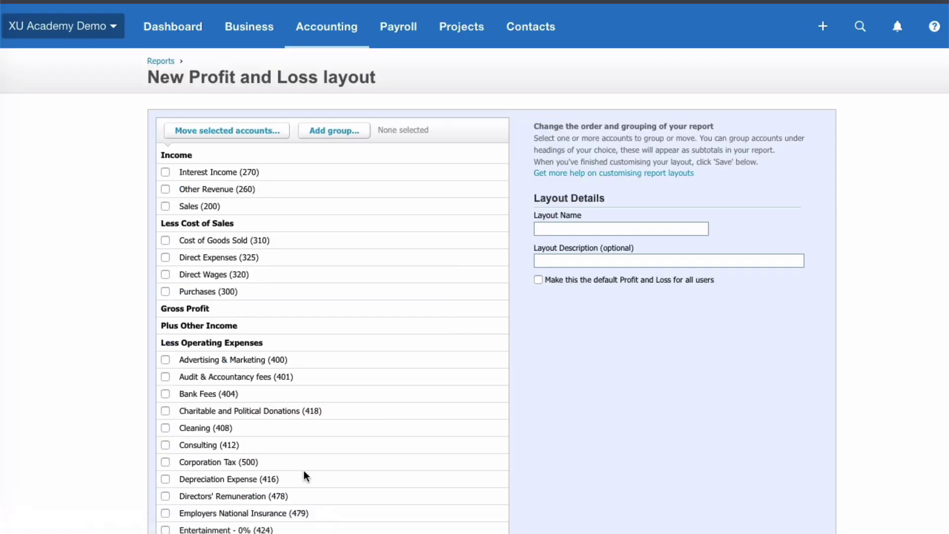
click(552, 228)
text(MT)
click(566, 263)
Move the Other Revenue (260) account from Income to Non-operating Income in the MT layout
scroll(284, 147, down, 1)
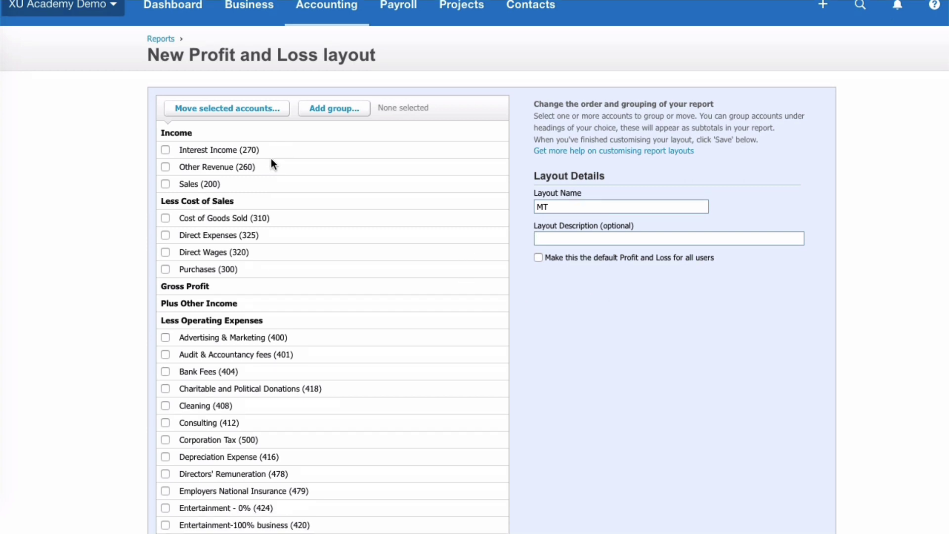
scroll(271, 158, down, 10)
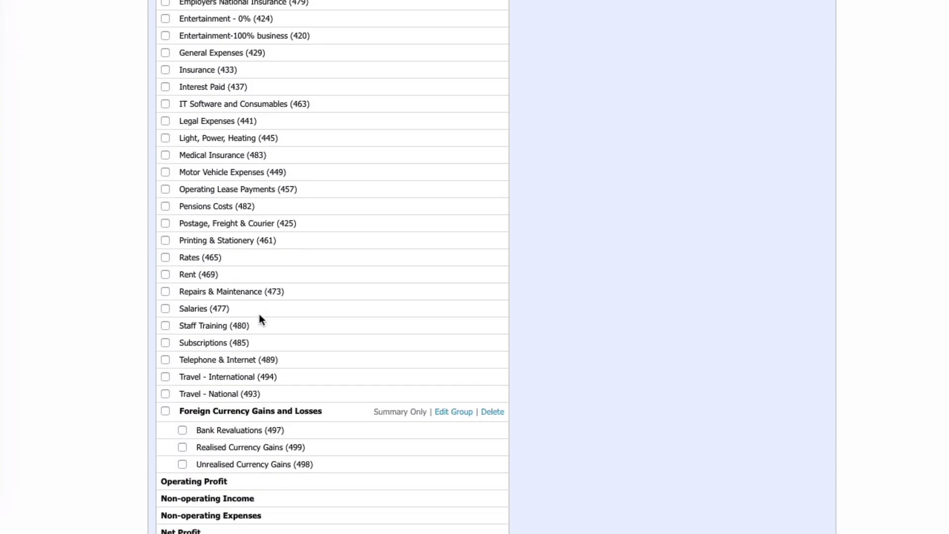
scroll(259, 313, down, 2)
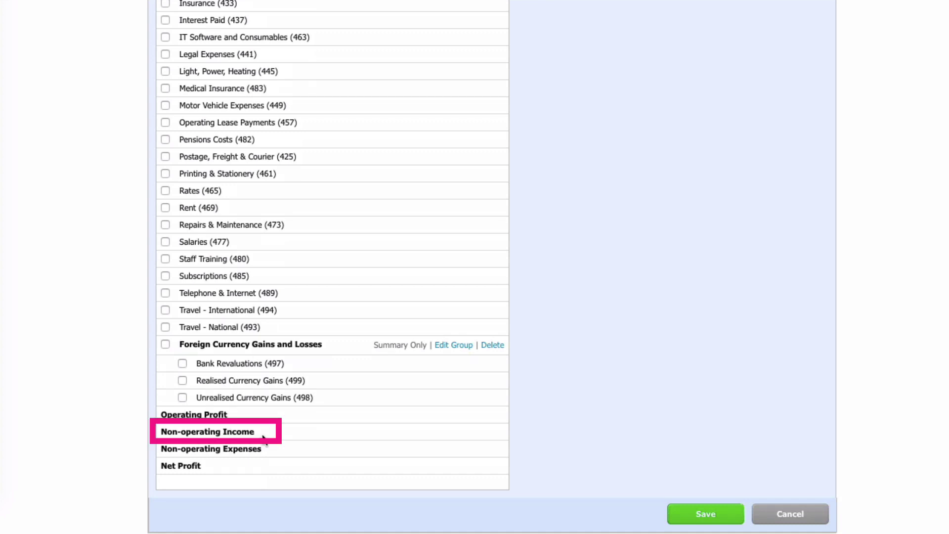
scroll(257, 426, up, 10)
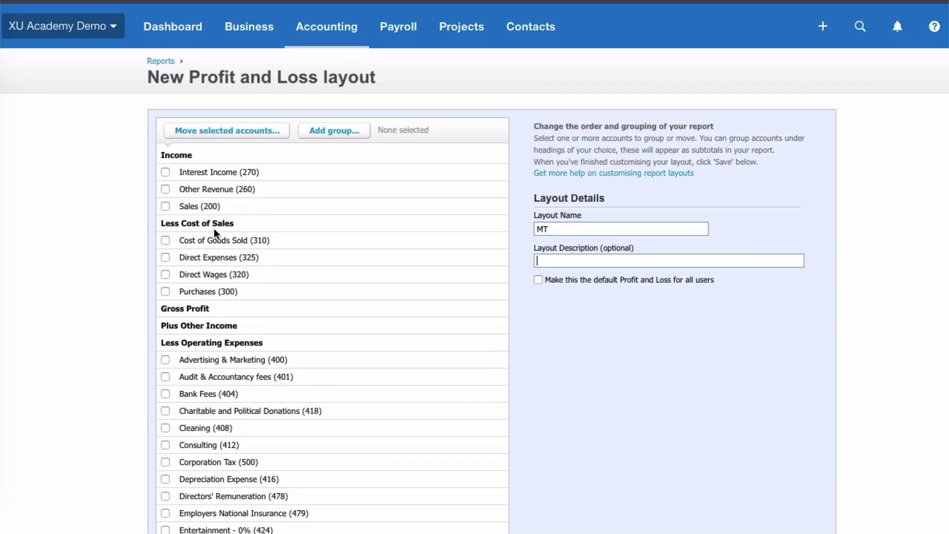
click(165, 189)
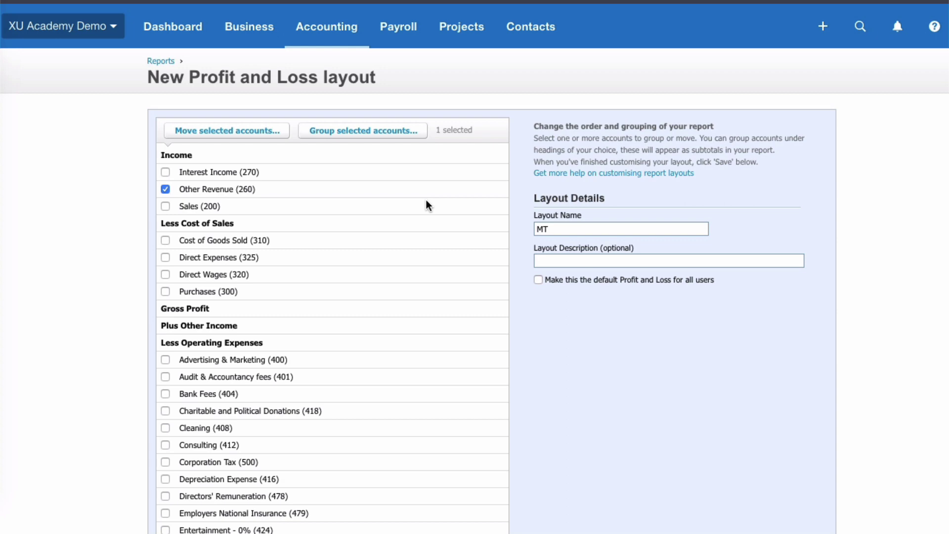
click(226, 132)
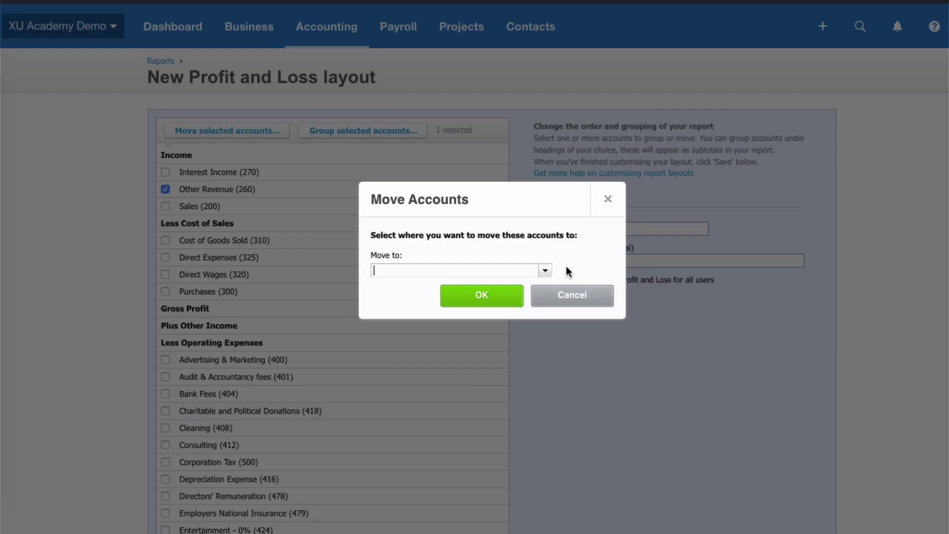
click(546, 272)
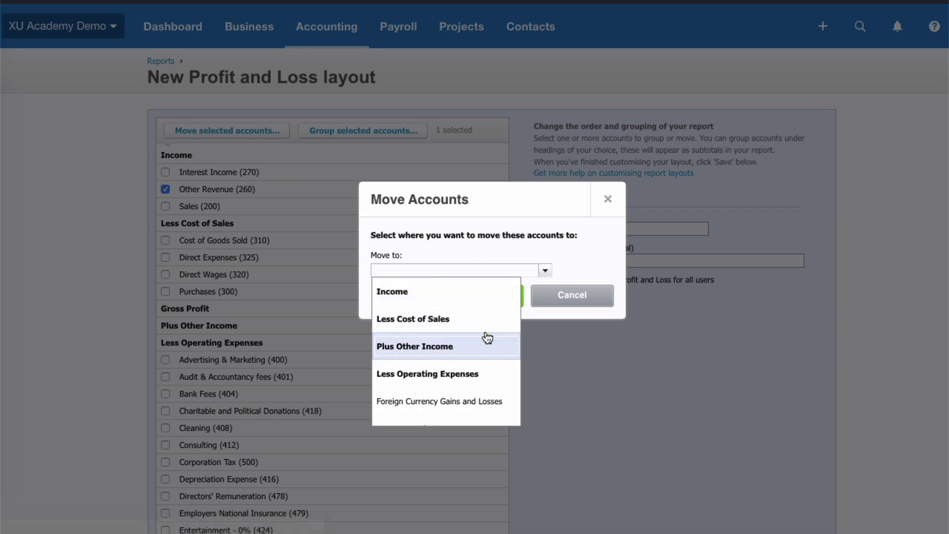
scroll(487, 337, down, 2)
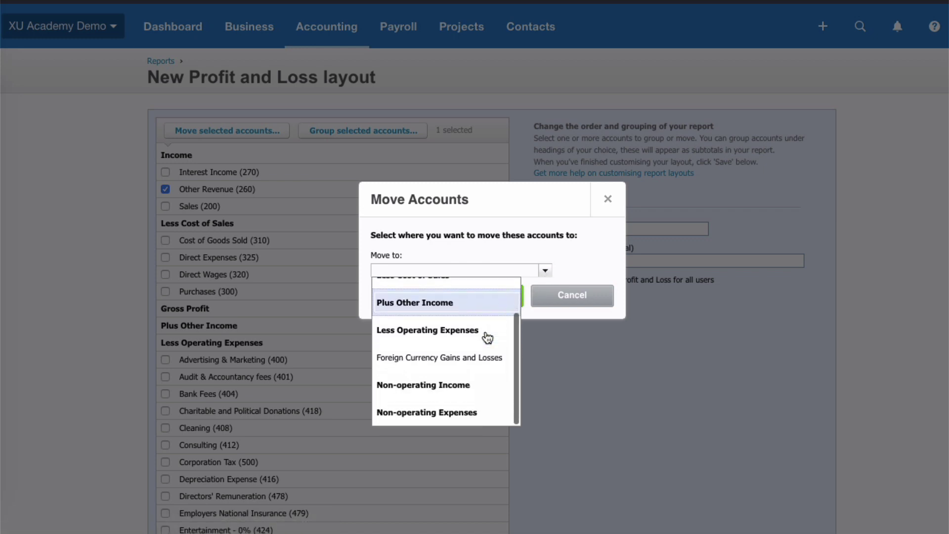
click(442, 391)
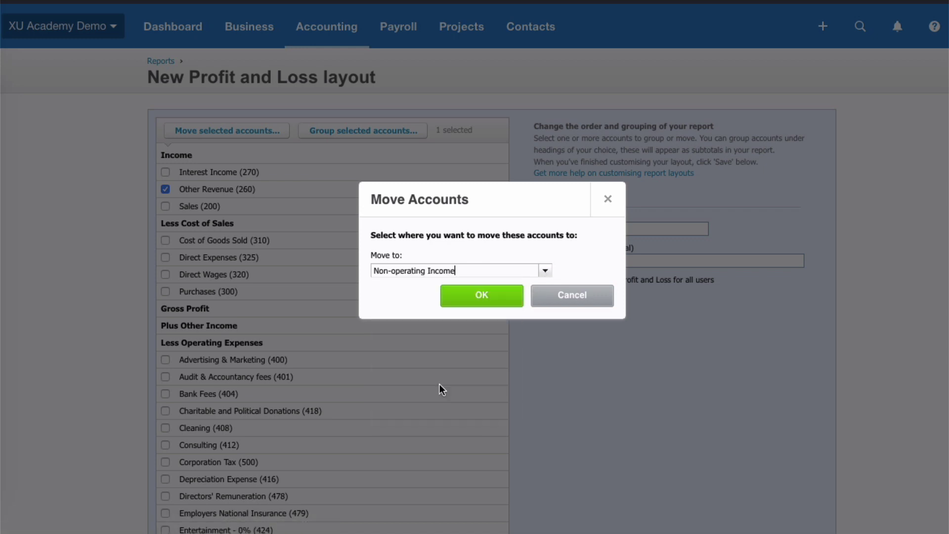
click(482, 296)
scroll(403, 286, down, 2)
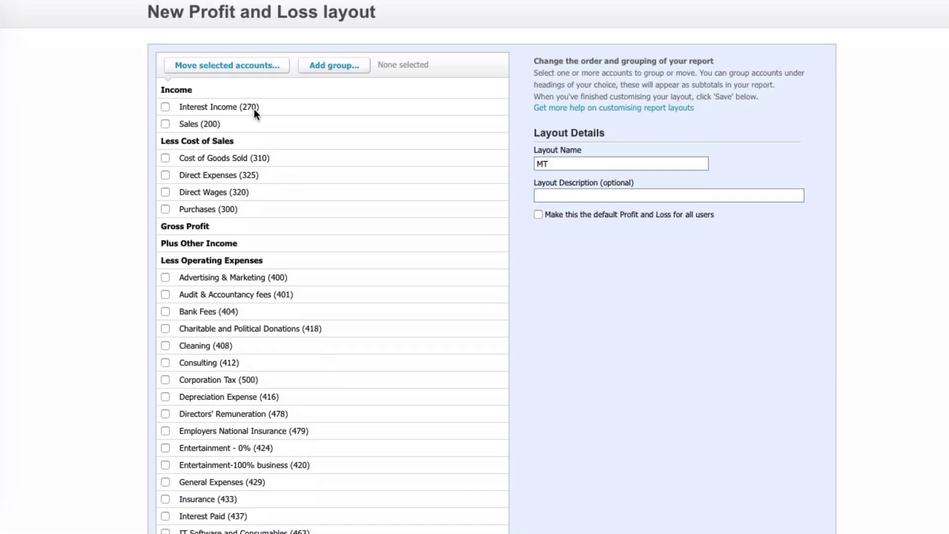
scroll(325, 191, down, 8)
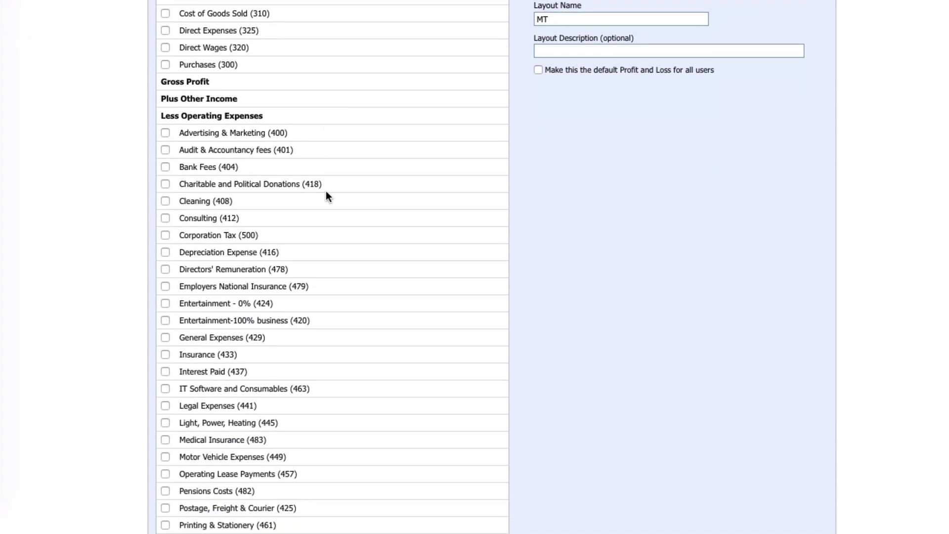
scroll(325, 191, down, 6)
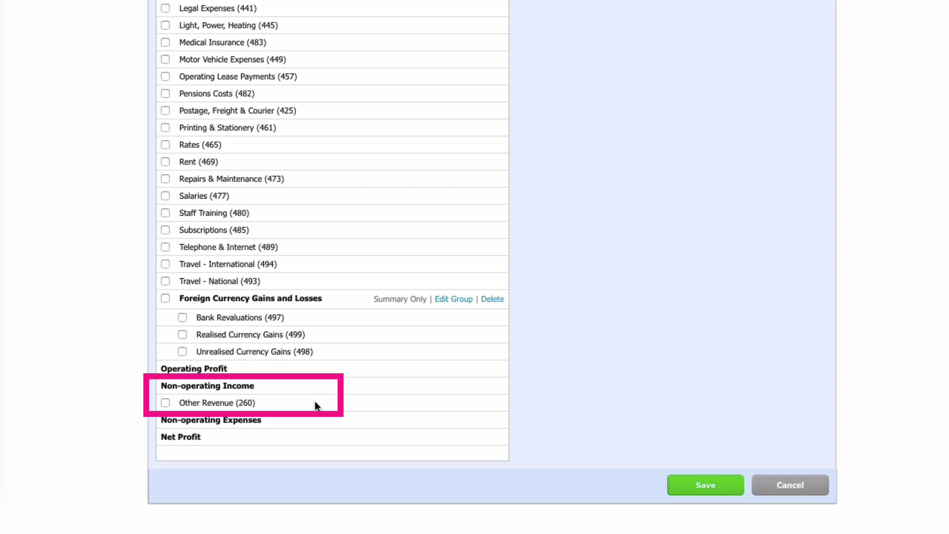
Add an account group named Premises Costs to the layout, placed in Less Operating Expenses
scroll(330, 217, up, 15)
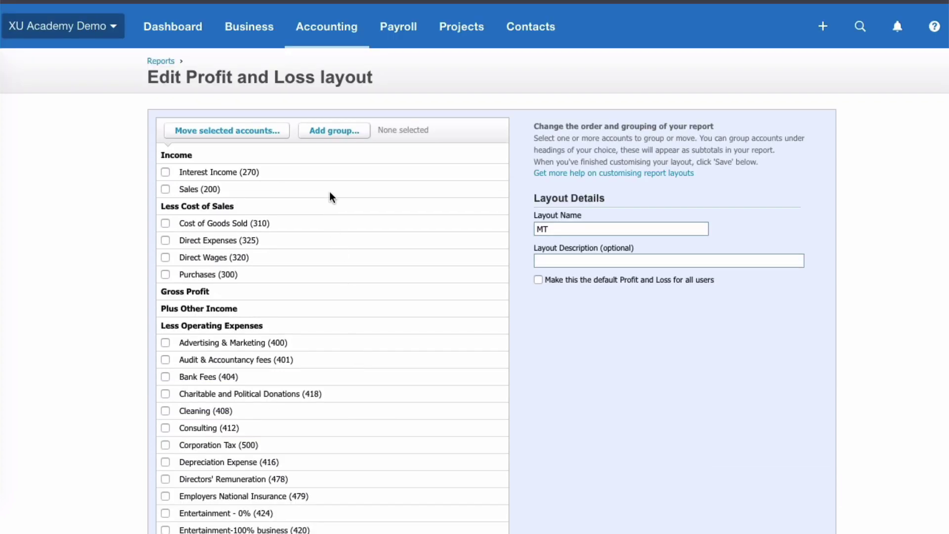
click(342, 131)
text(Premises Costs)
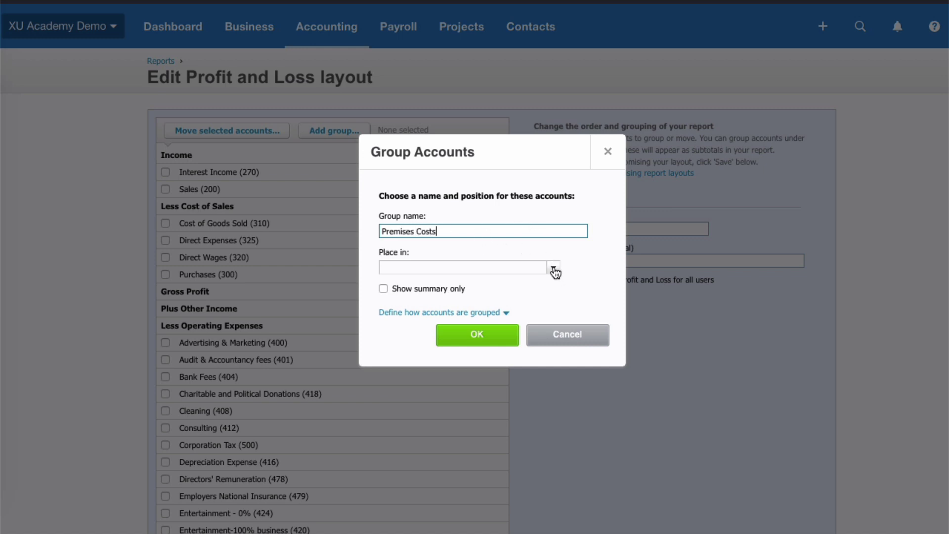
click(555, 269)
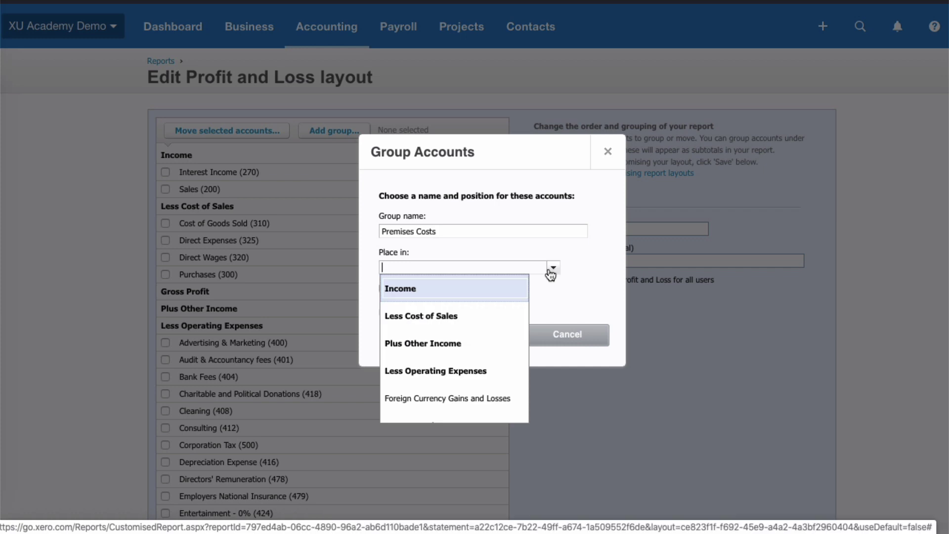
click(456, 372)
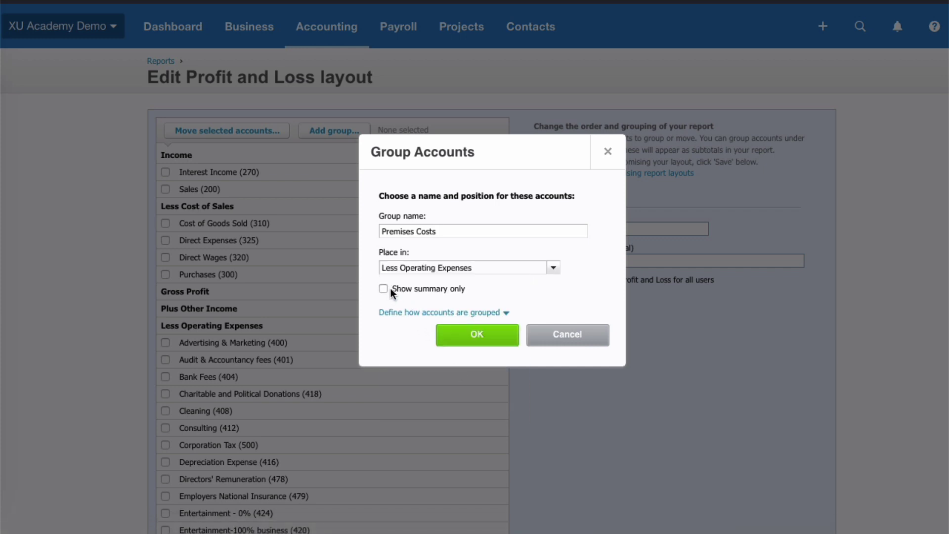
click(477, 335)
Move the Light, Power, Heating (445), Rates (465) and Rent (469) accounts into the Premises Costs group
scroll(482, 338, down, 2)
scroll(482, 337, down, 3)
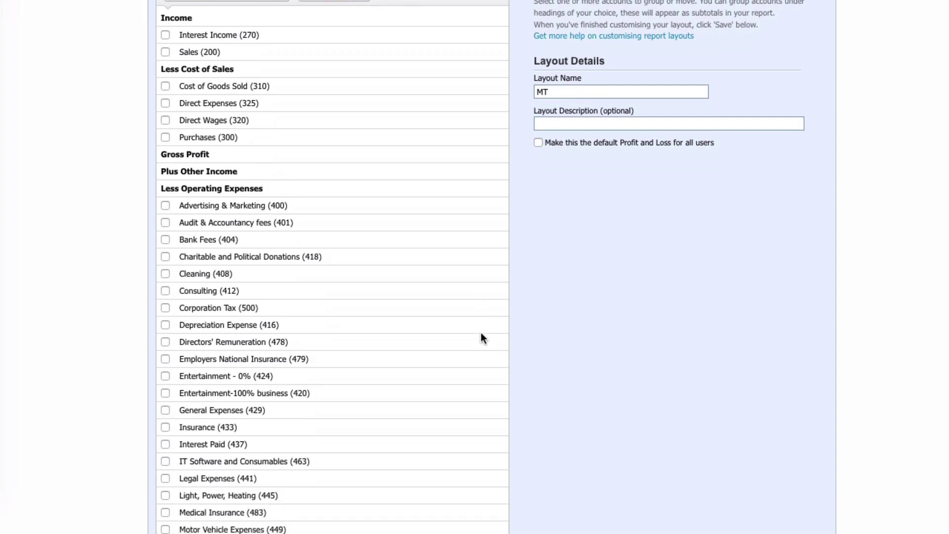
scroll(482, 338, down, 3)
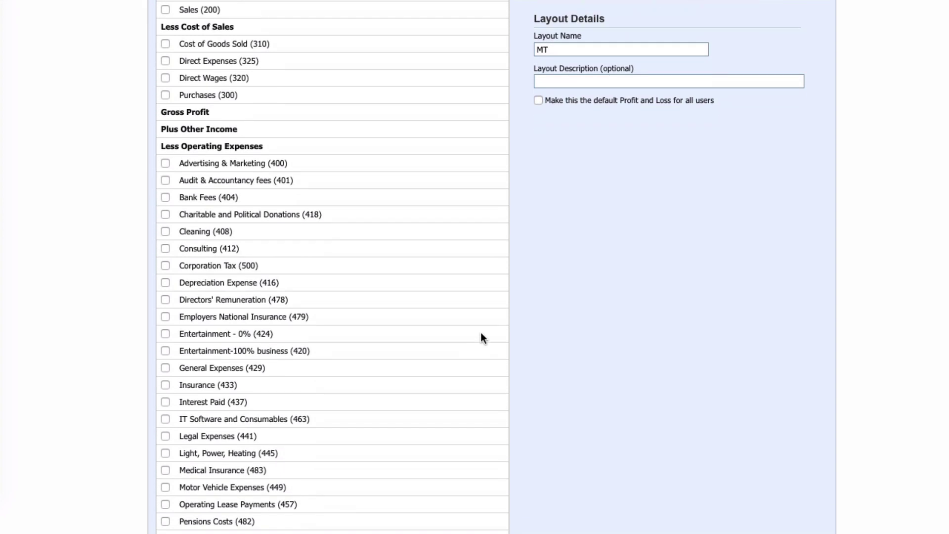
scroll(482, 337, down, 2)
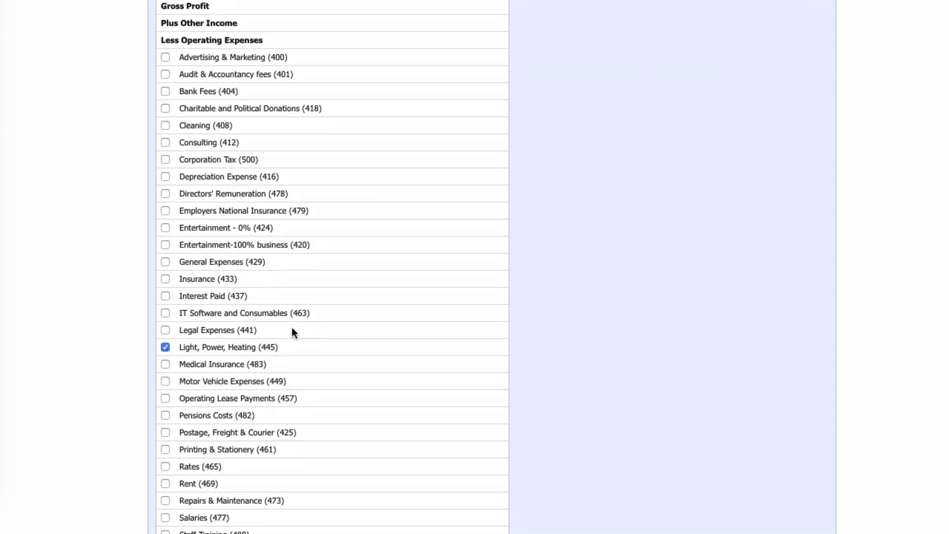
scroll(345, 328, down, 2)
click(165, 411)
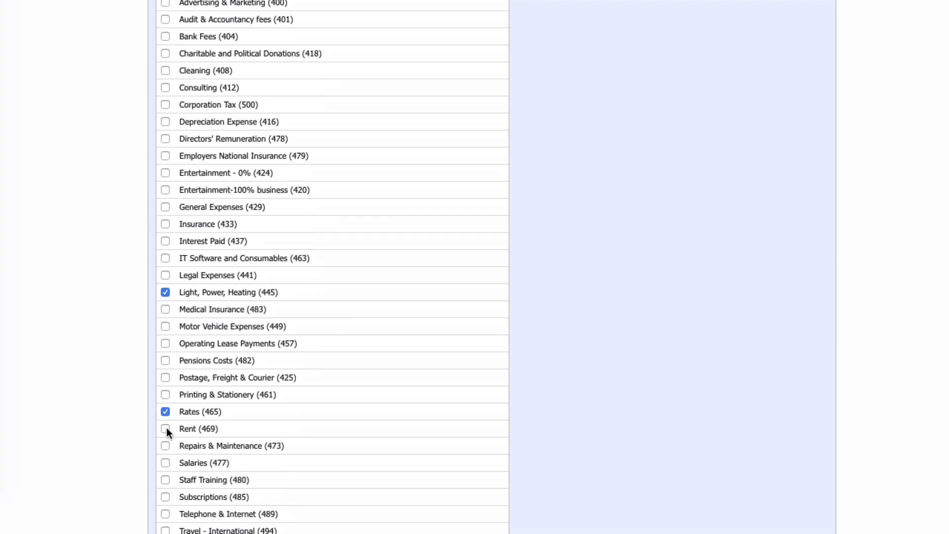
scroll(329, 395, down, 3)
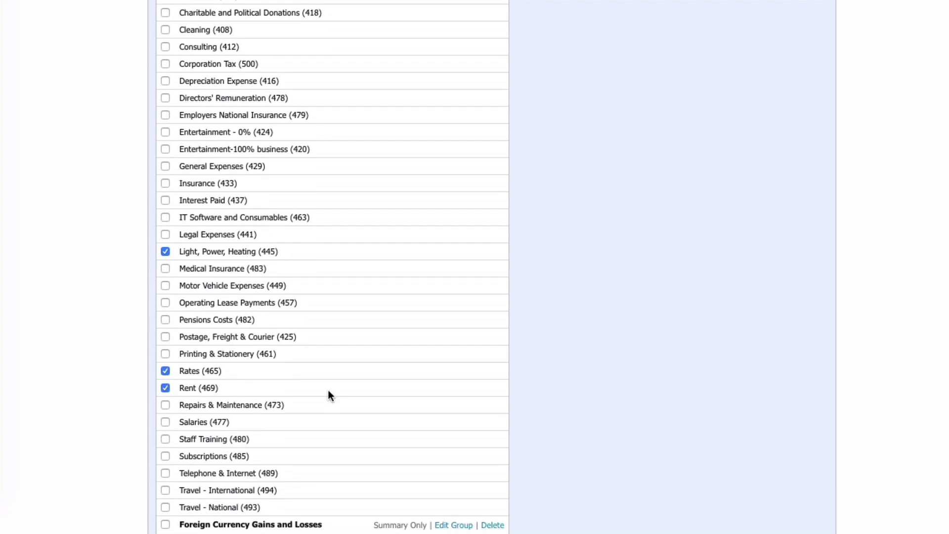
scroll(329, 395, up, 10)
scroll(328, 391, up, 1)
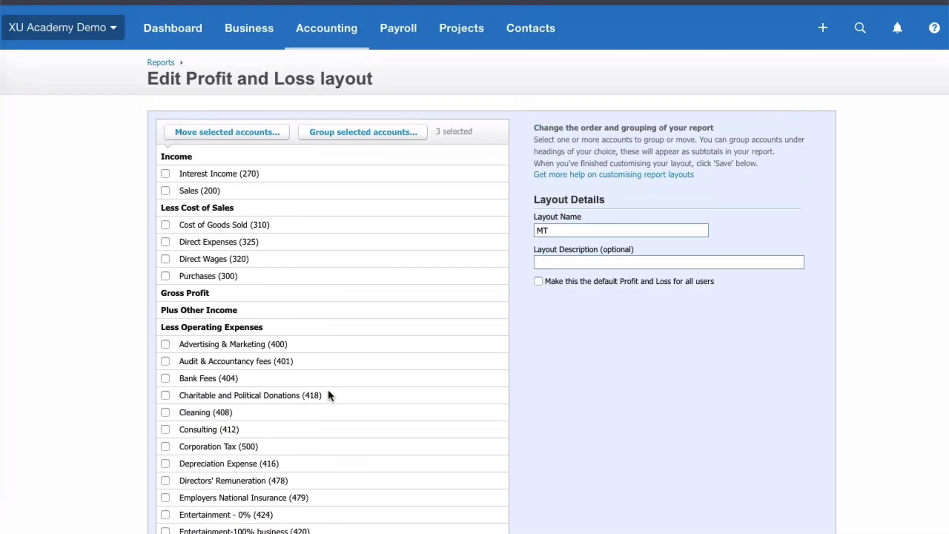
click(231, 131)
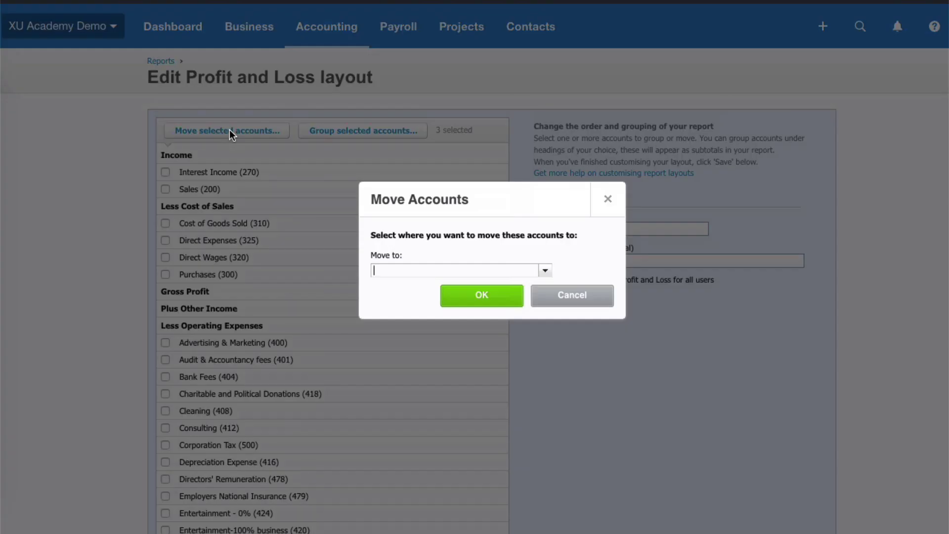
click(545, 271)
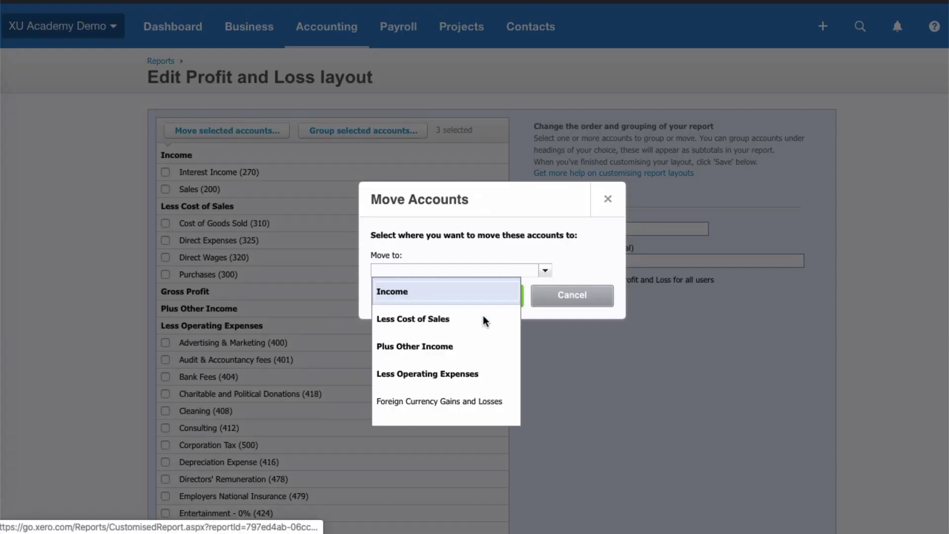
scroll(449, 347, down, 3)
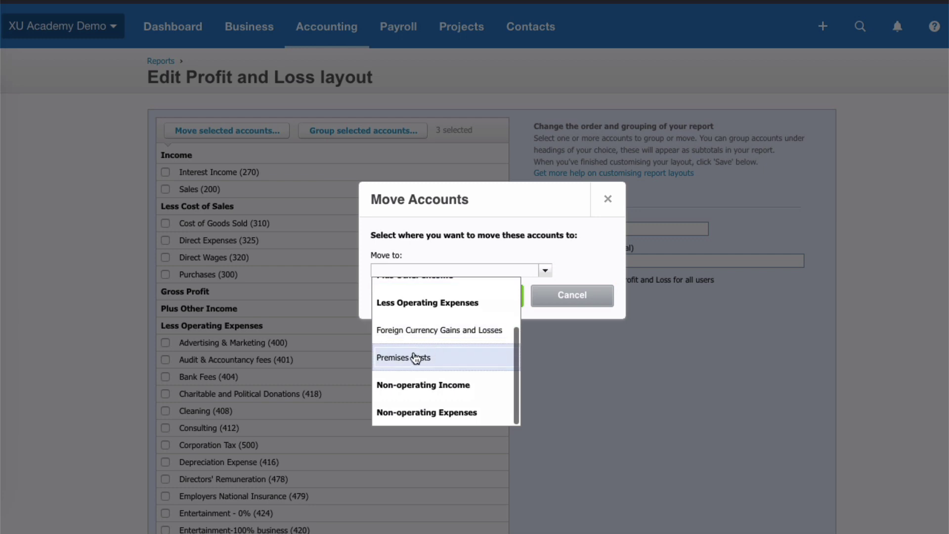
click(413, 300)
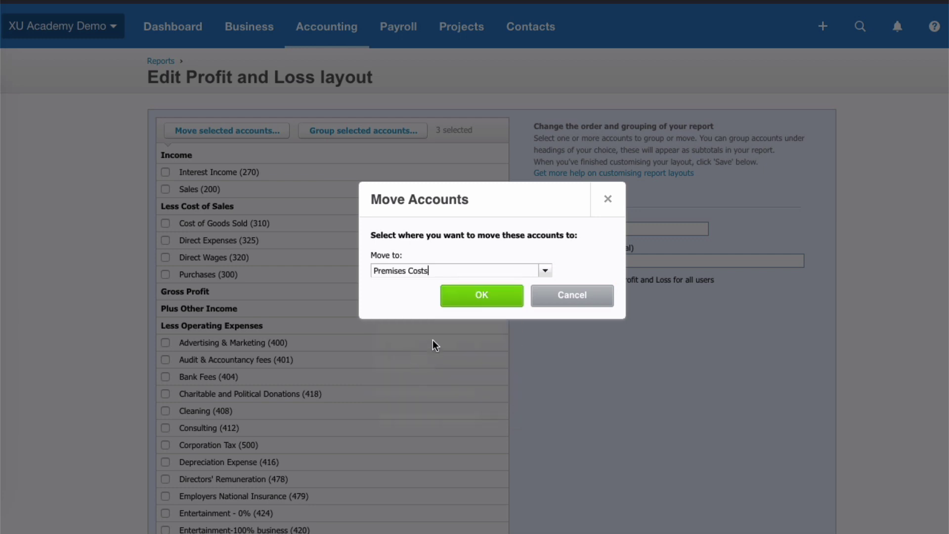
click(488, 295)
Check the accounts in the Premises Costs group and save the MT layout
scroll(487, 295, down, 5)
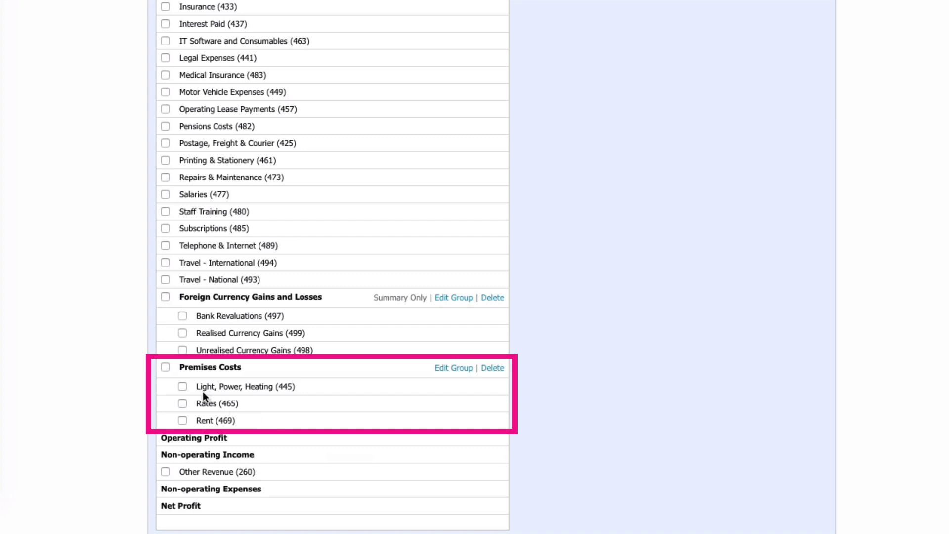
scroll(322, 420, down, 1)
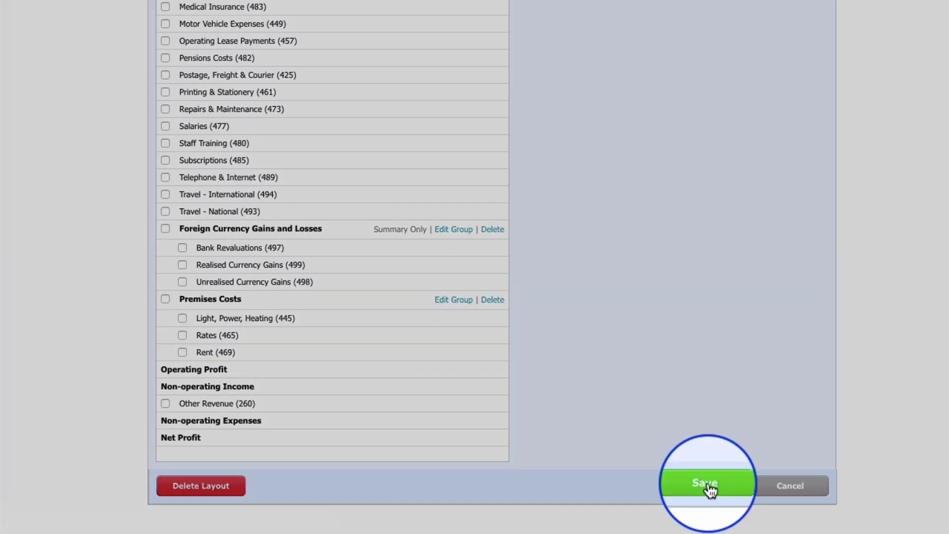
click(709, 487)
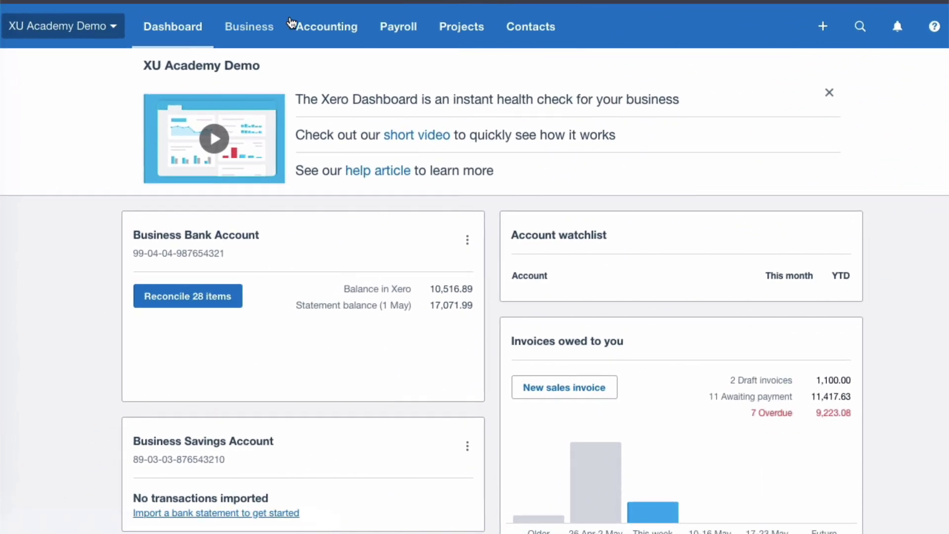
Open the Profit and Loss report and apply the MT layout to it
click(311, 27)
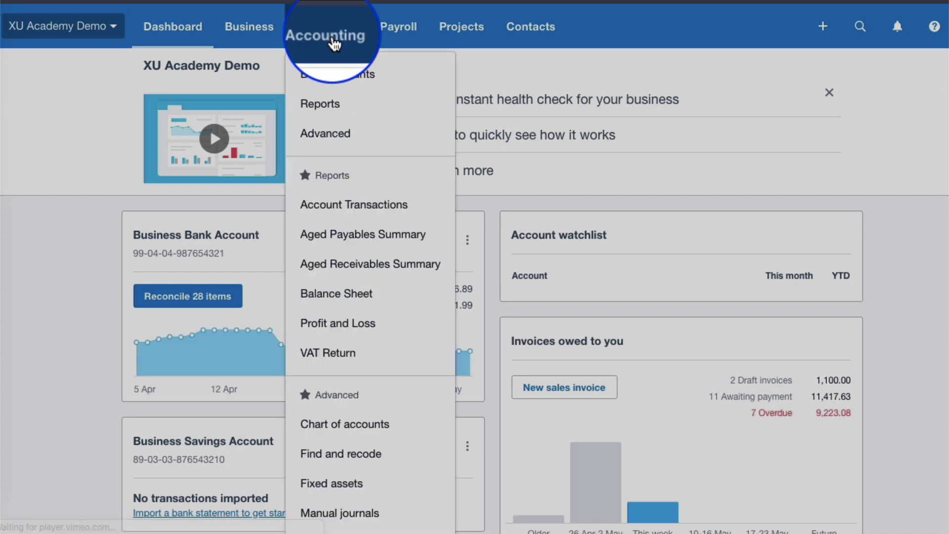
scroll(360, 213, down, 1)
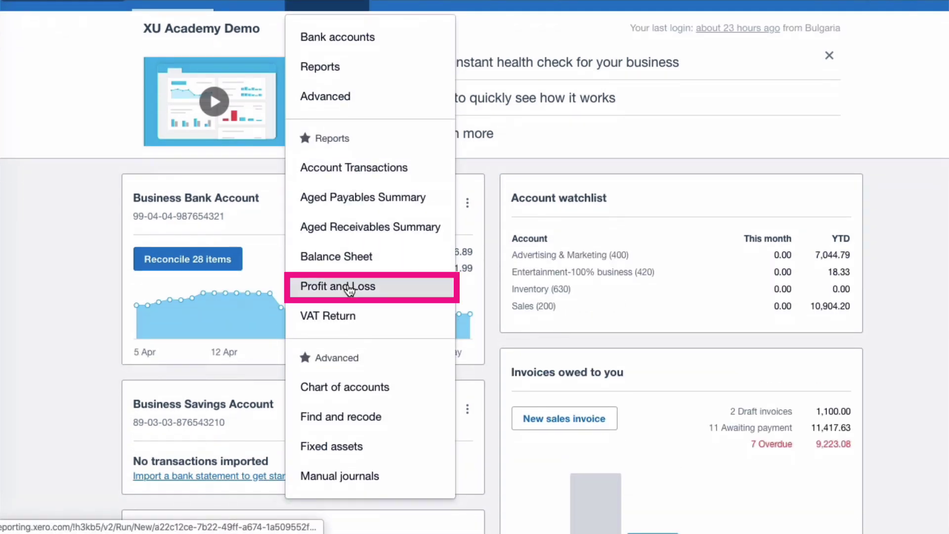
click(349, 290)
scroll(349, 284, down, 5)
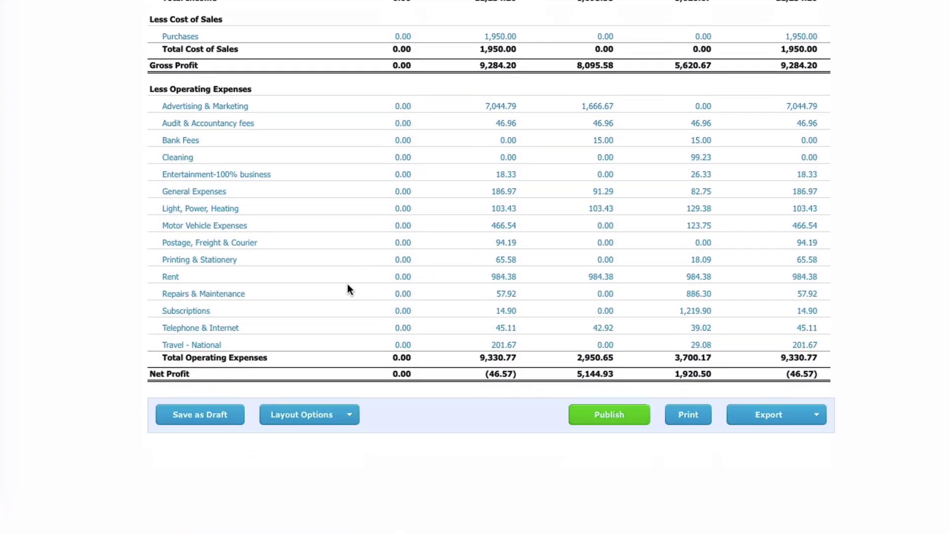
click(350, 410)
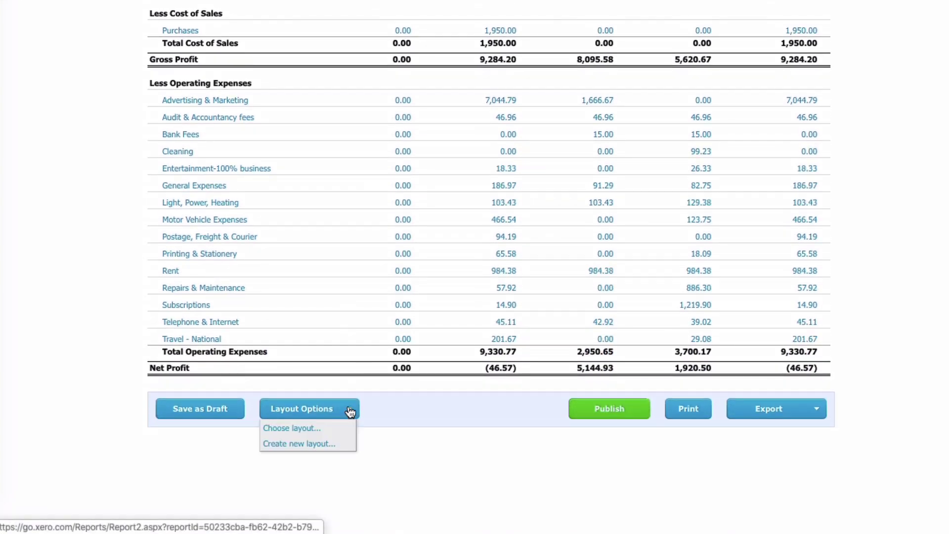
click(305, 430)
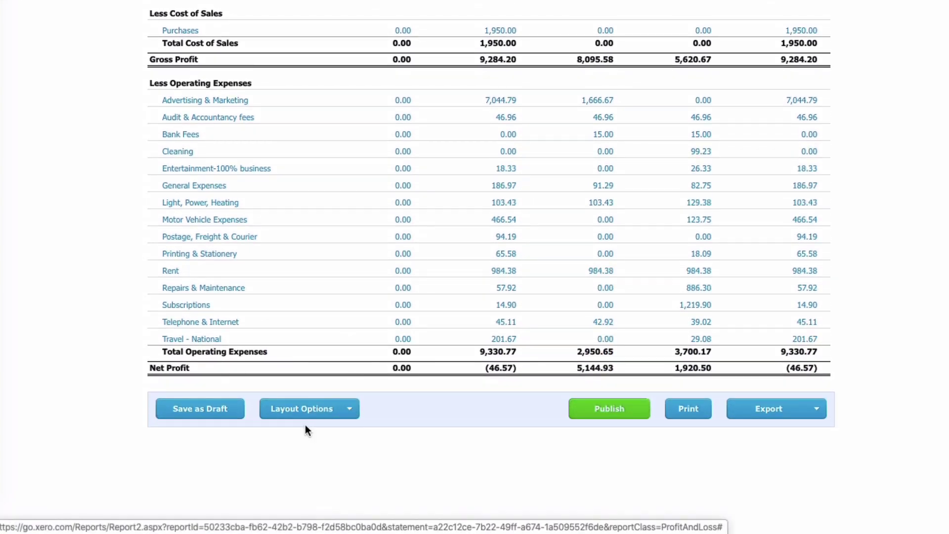
click(369, 244)
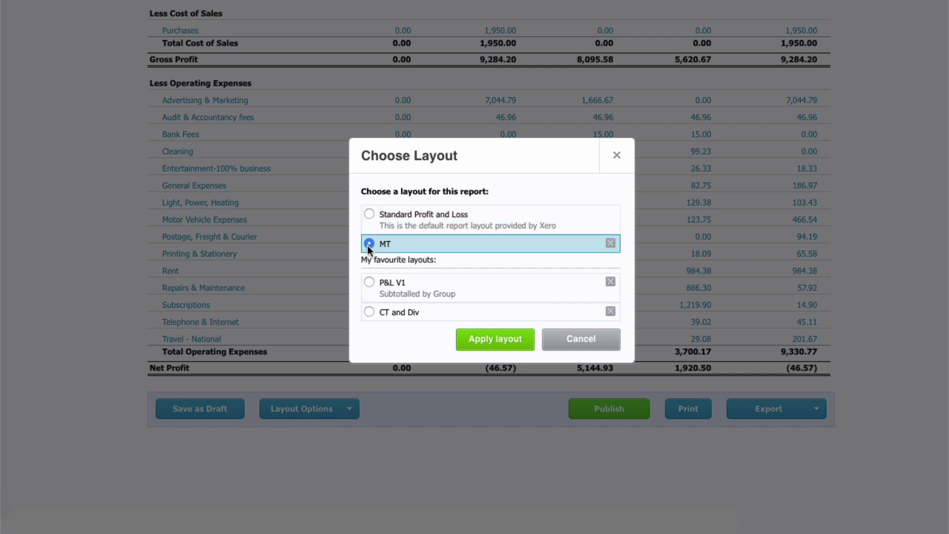
click(490, 341)
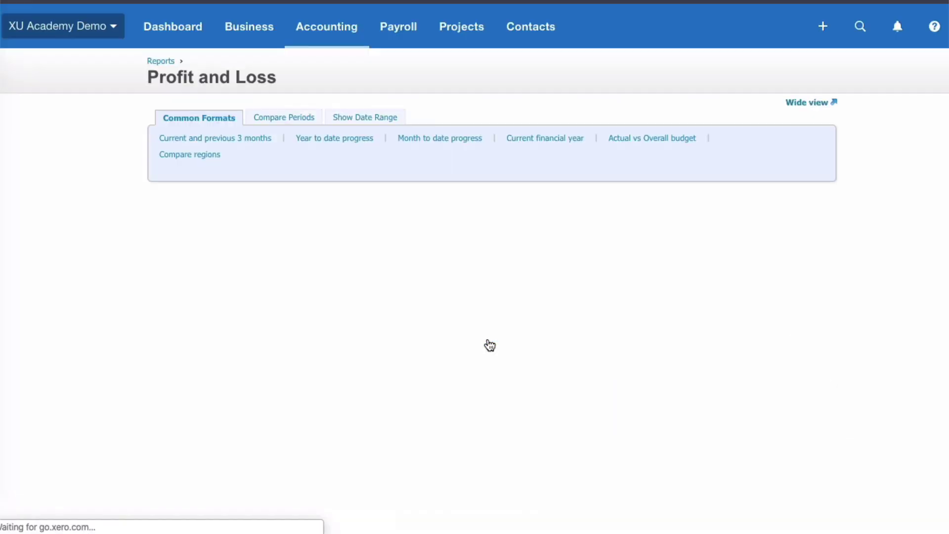
Examine the report in the MT layout, including the Premises Costs group, Operating Profit and the Non-operating Income section
scroll(487, 343, down, 3)
scroll(292, 345, down, 1)
scroll(293, 347, down, 3)
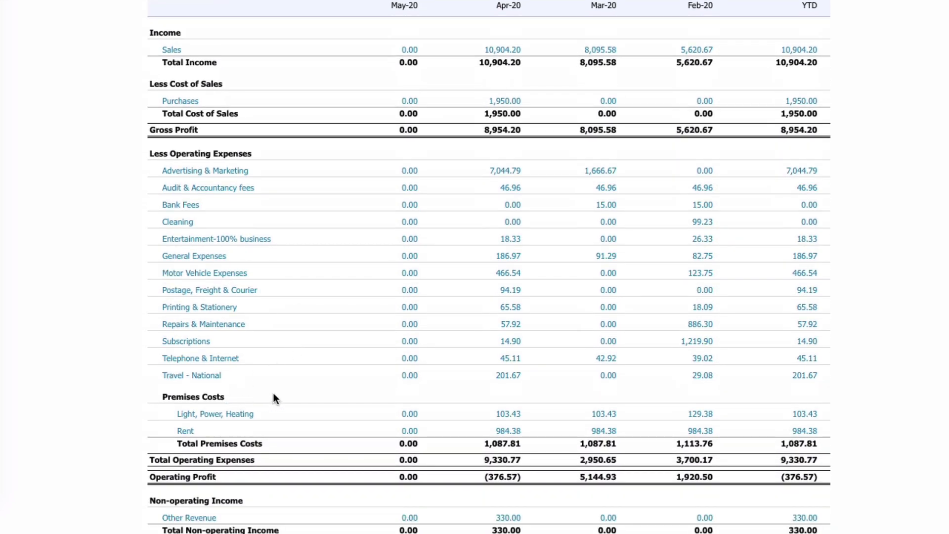
scroll(273, 393, down, 1)
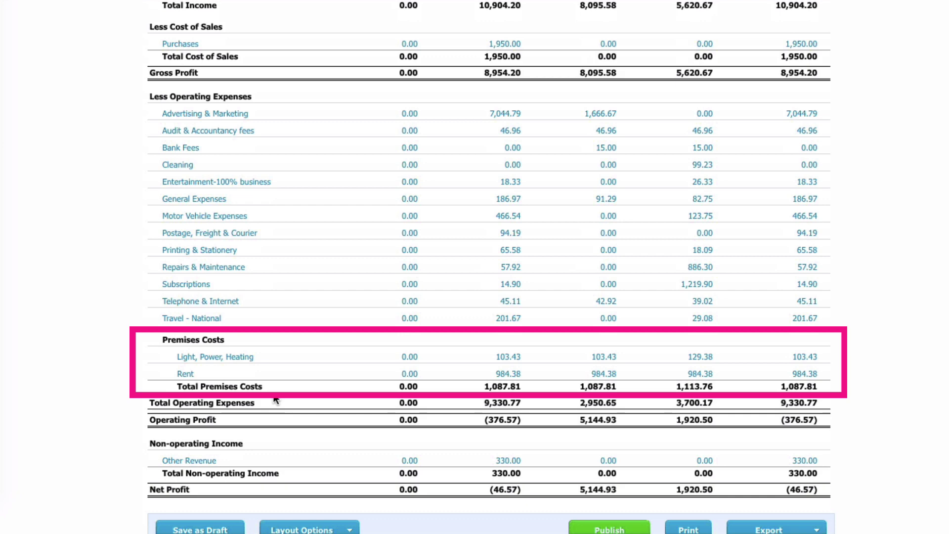
scroll(275, 399, down, 1)
scroll(411, 467, down, 2)
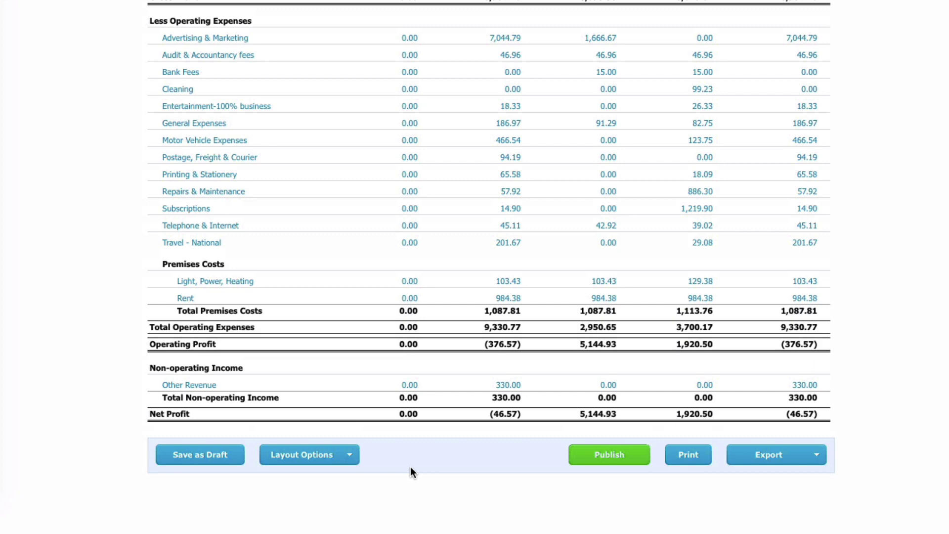
key(Home)
scroll(410, 466, down, 5)
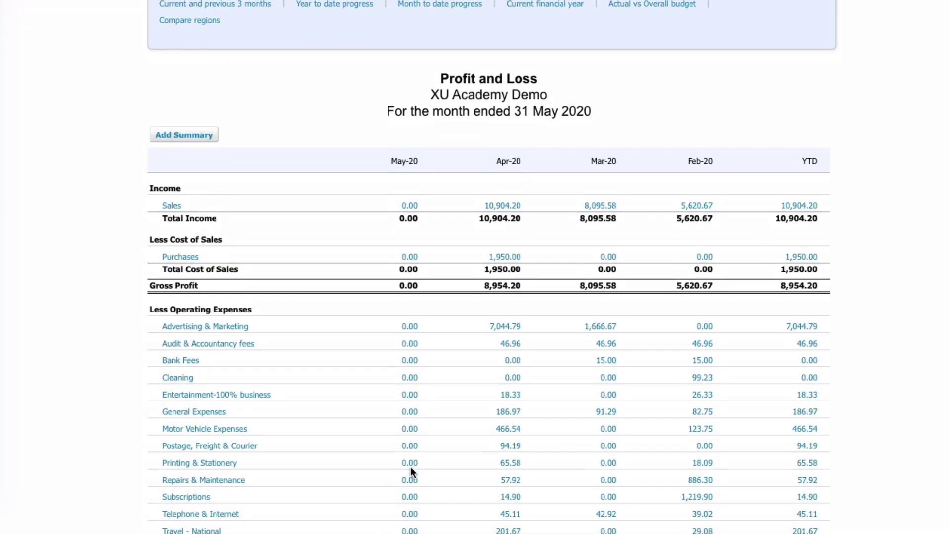
scroll(410, 467, down, 2)
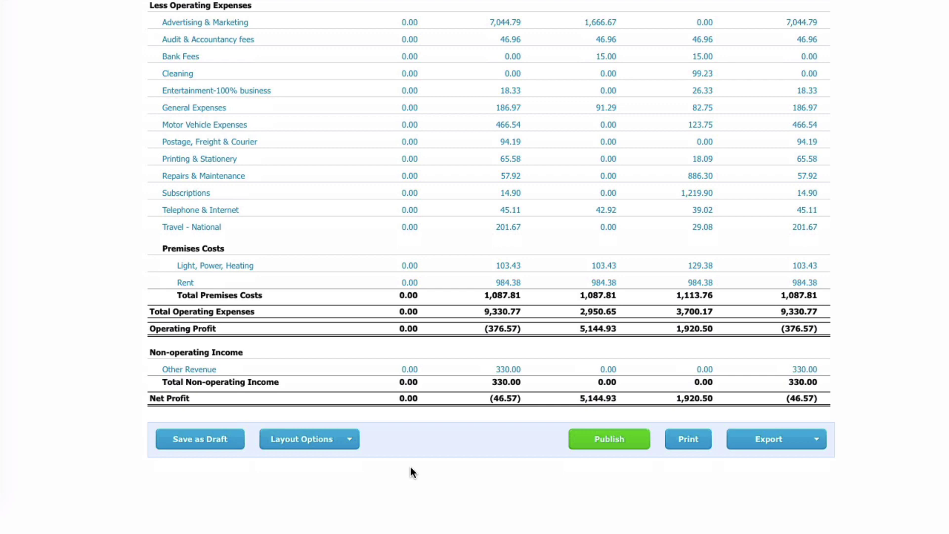
Edit the MT layout to make it the default Profit and Loss for all users, and save it
click(349, 439)
click(307, 461)
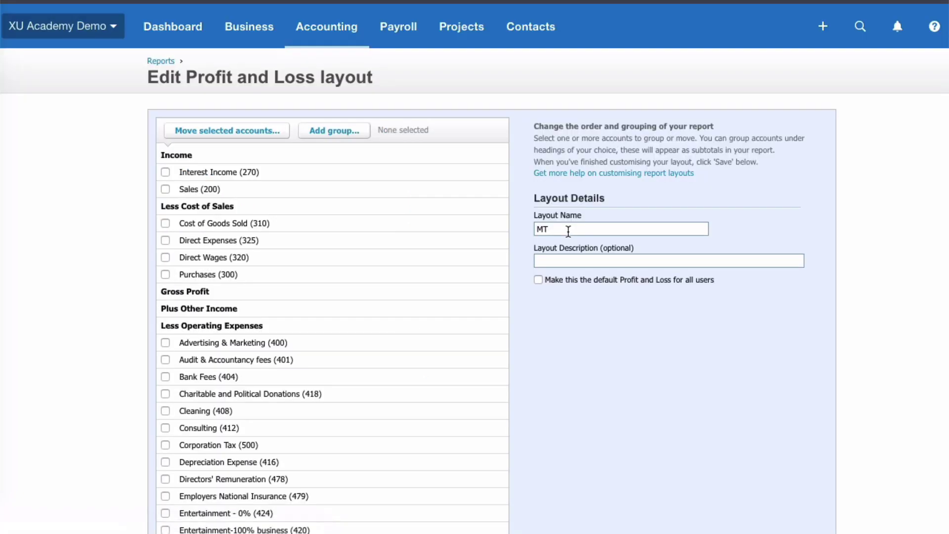
scroll(569, 231, down, 2)
scroll(568, 230, down, 2)
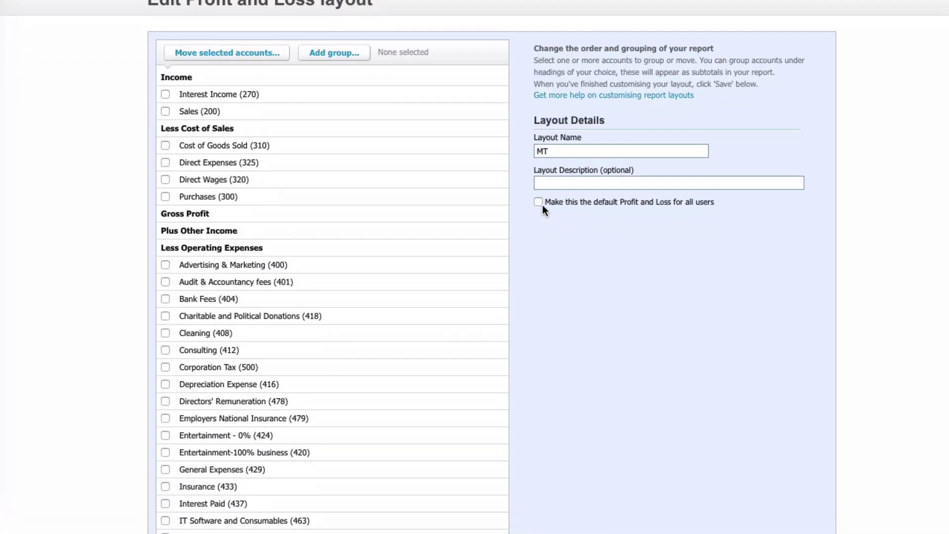
click(538, 202)
scroll(569, 223, down, 10)
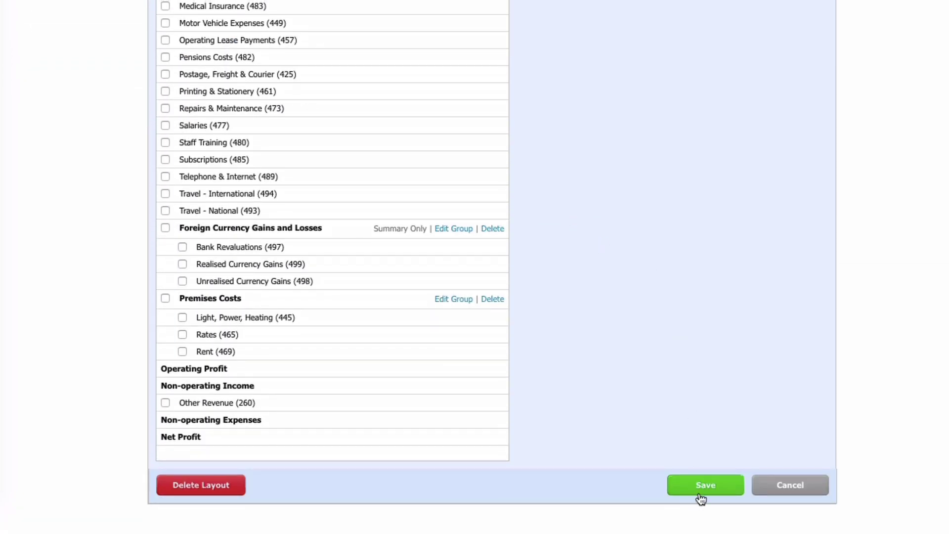
click(708, 485)
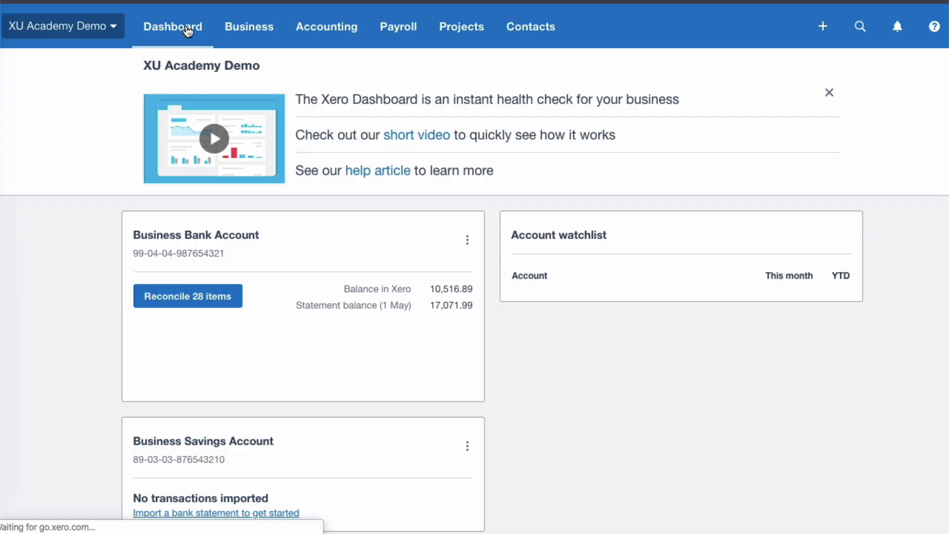
Reopen the Profit and Loss report and check that it uses the MT layout with the Premises Costs group
click(327, 26)
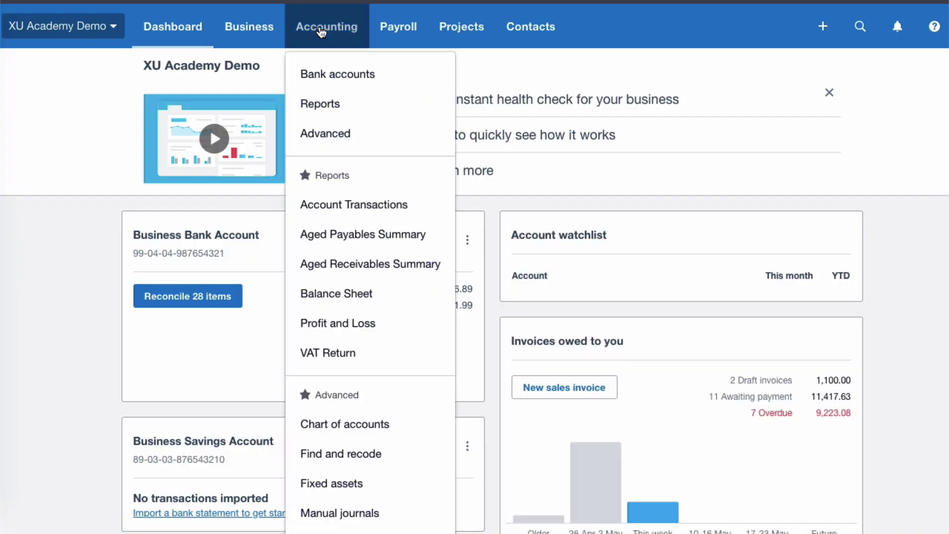
click(360, 325)
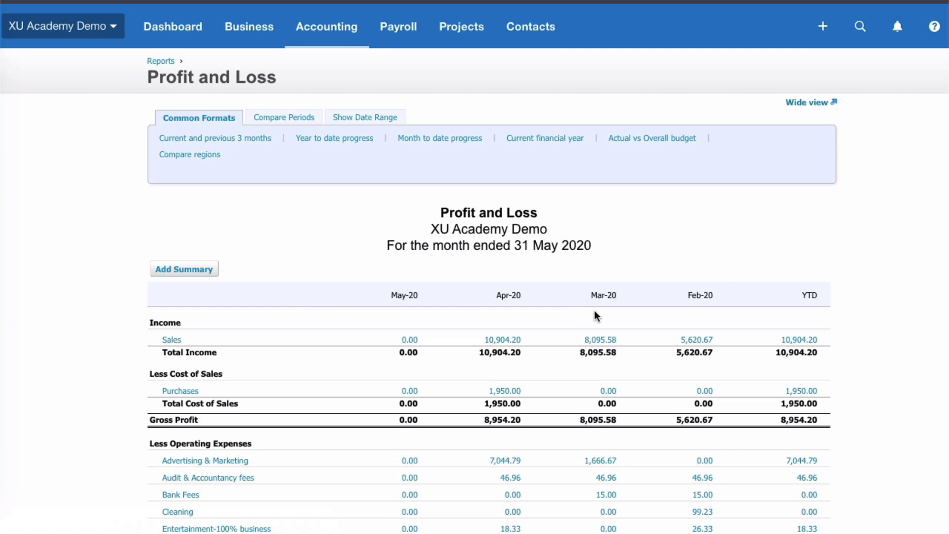
scroll(594, 310, down, 6)
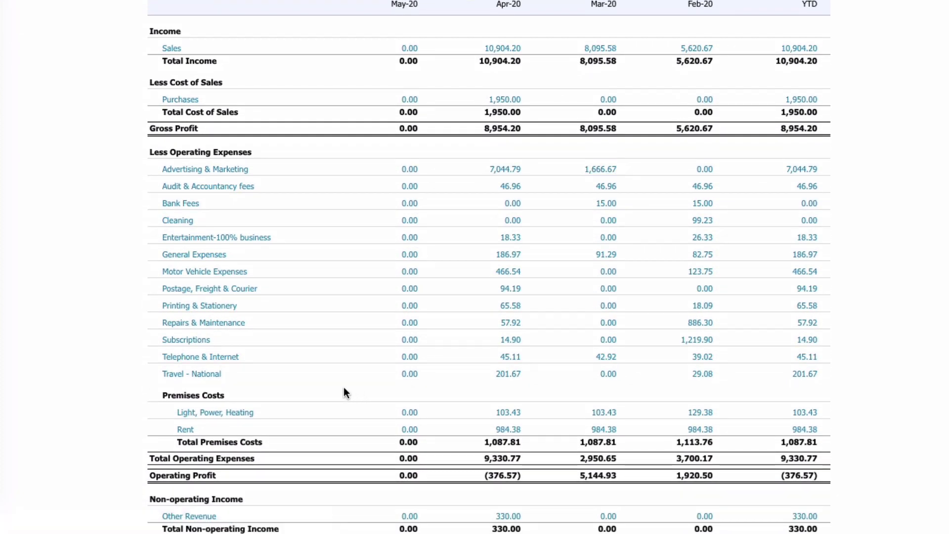
scroll(345, 390, down, 2)
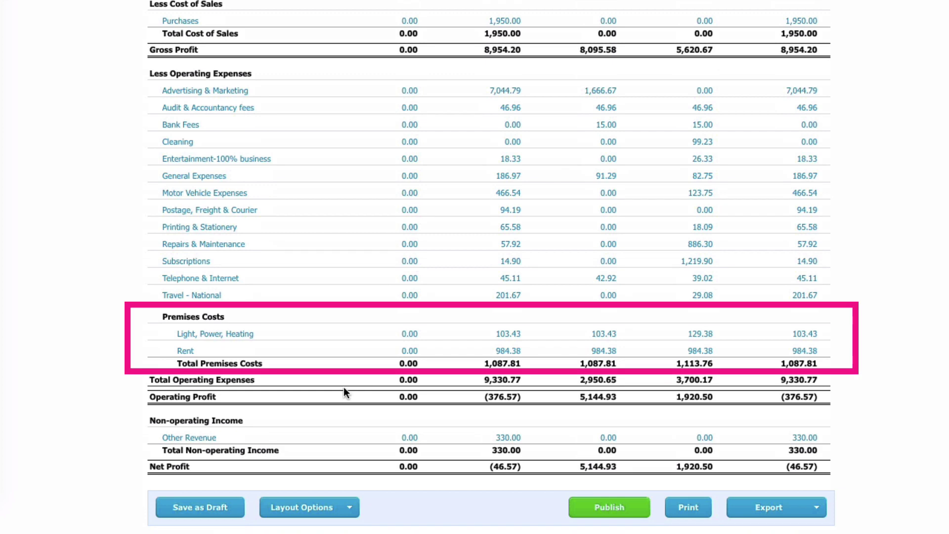
scroll(345, 391, up, 8)
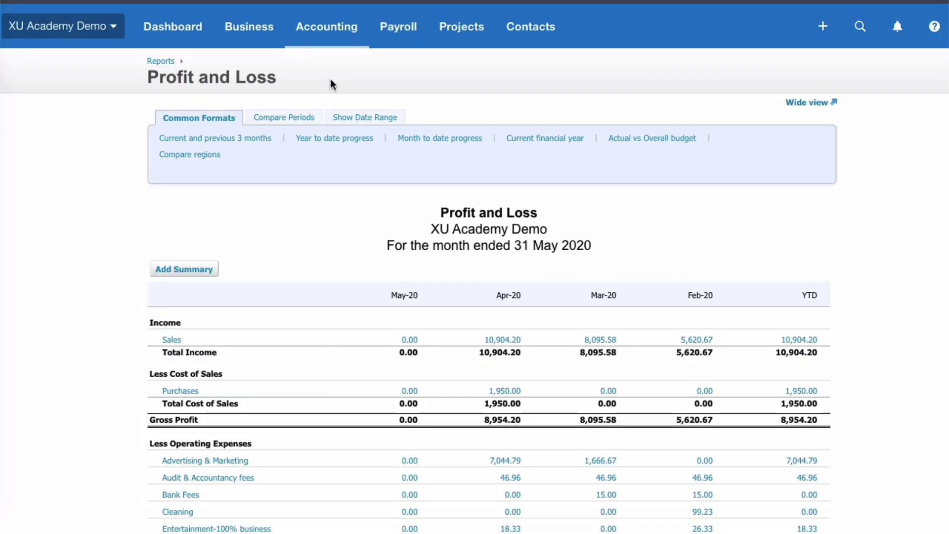
Update the Profit and Loss report to show the date range 1 Apr 2020 to 30 Apr 2020
click(367, 120)
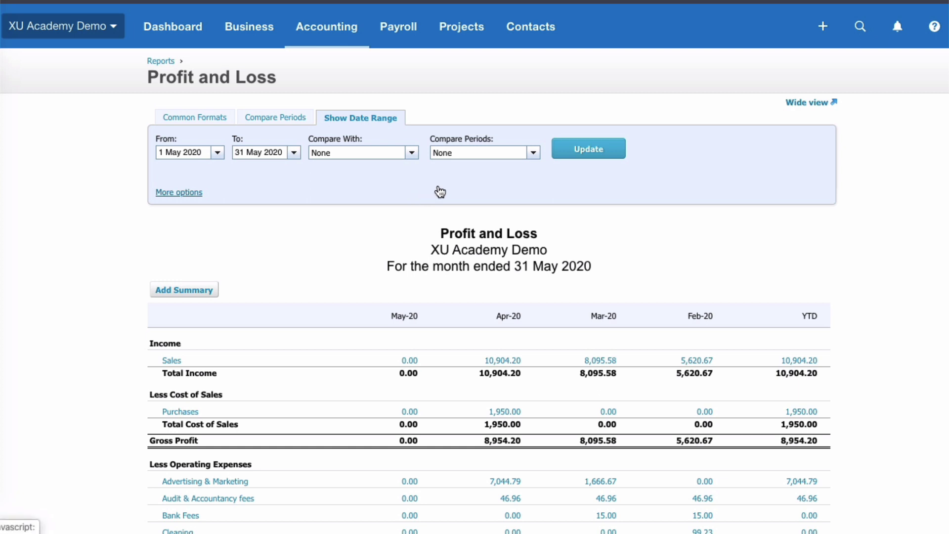
click(218, 152)
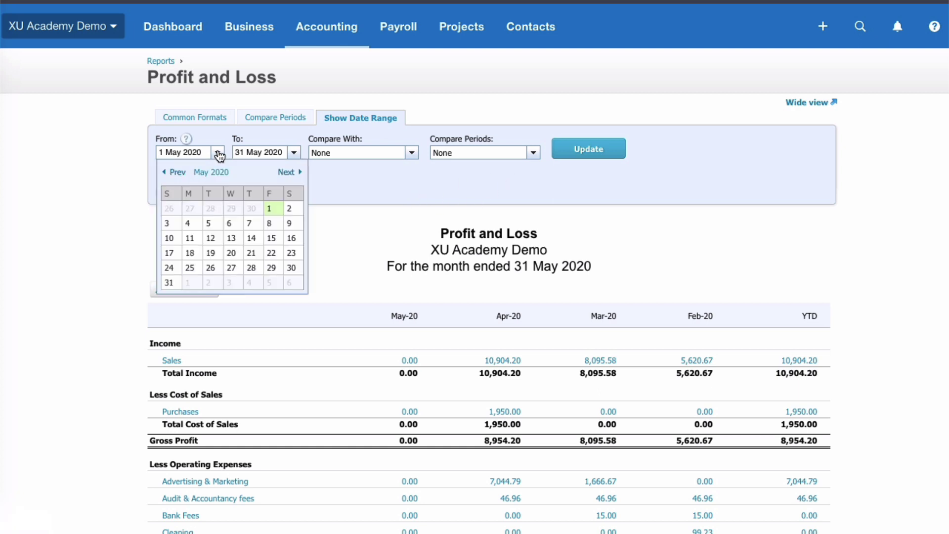
click(176, 172)
click(229, 209)
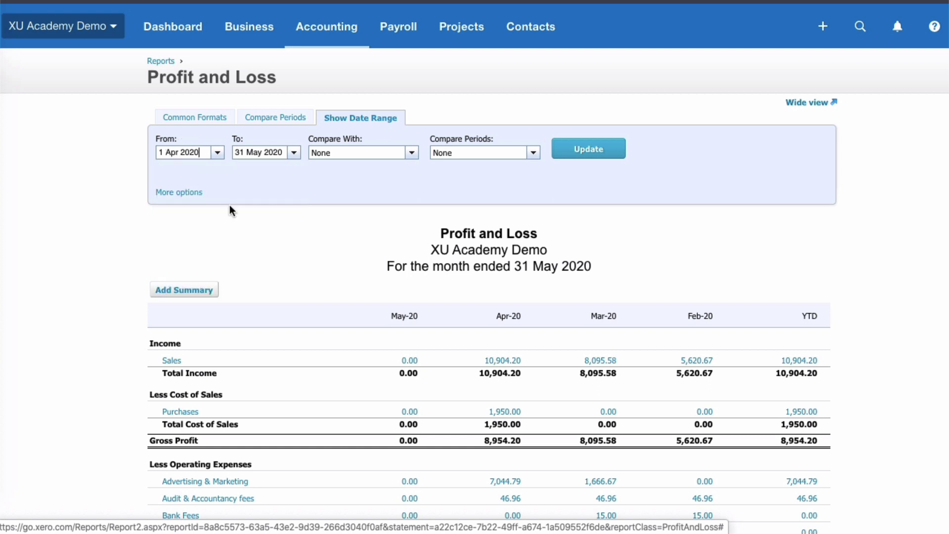
click(294, 153)
click(328, 209)
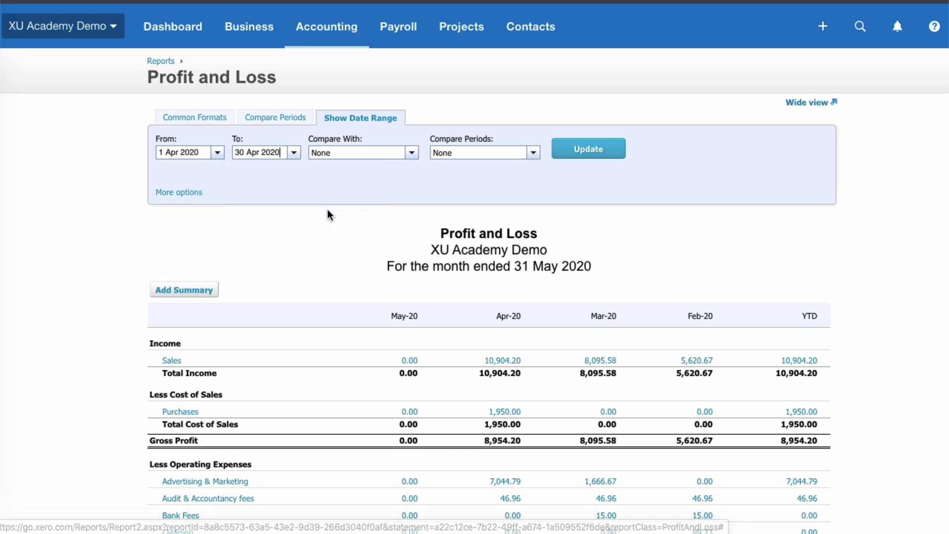
click(595, 154)
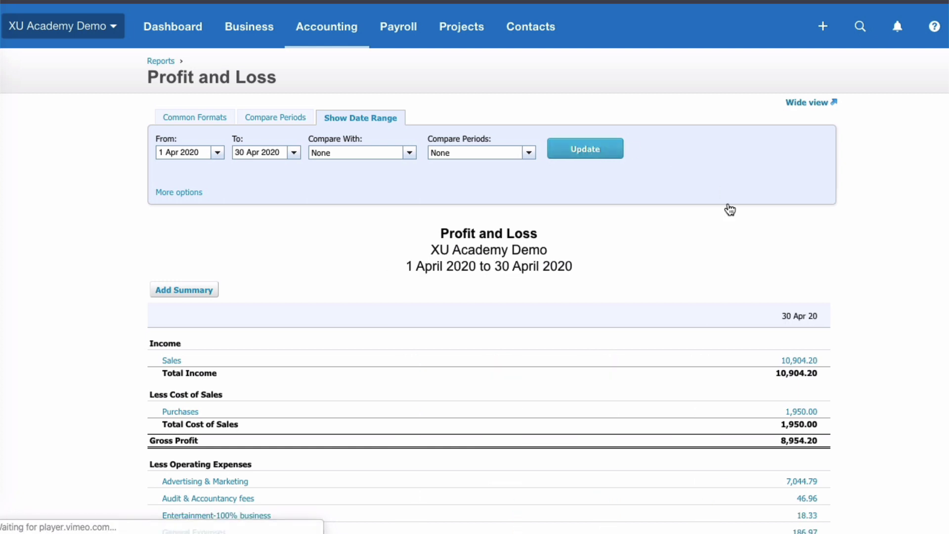
Review the April report, inspect the transactions behind the Advertising & Marketing amount, and return to the Profit and Loss report
scroll(710, 270, down, 1)
scroll(710, 270, down, 3)
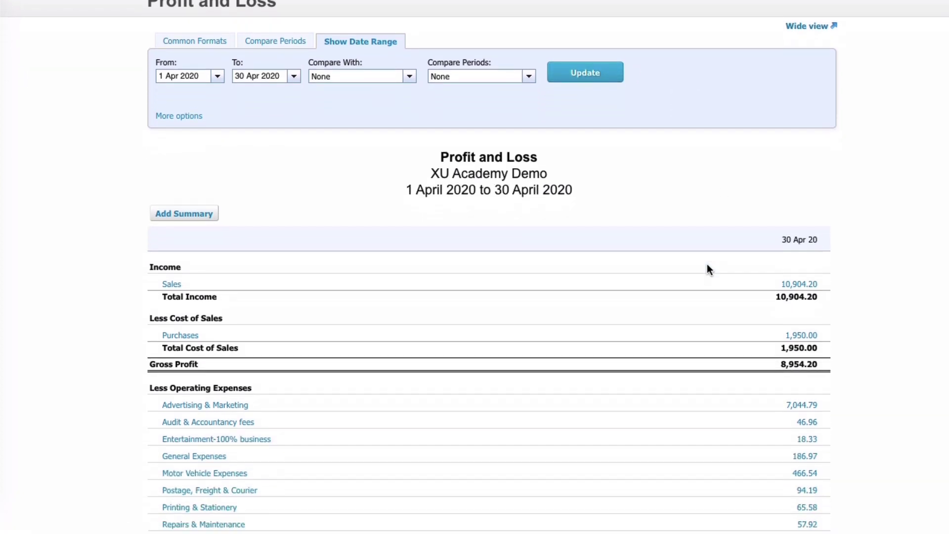
scroll(708, 267, down, 2)
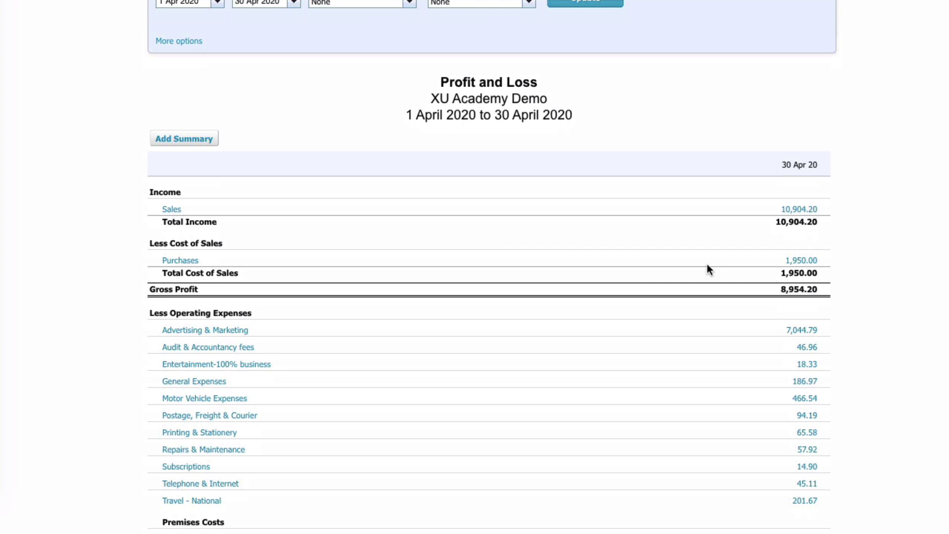
scroll(707, 267, down, 7)
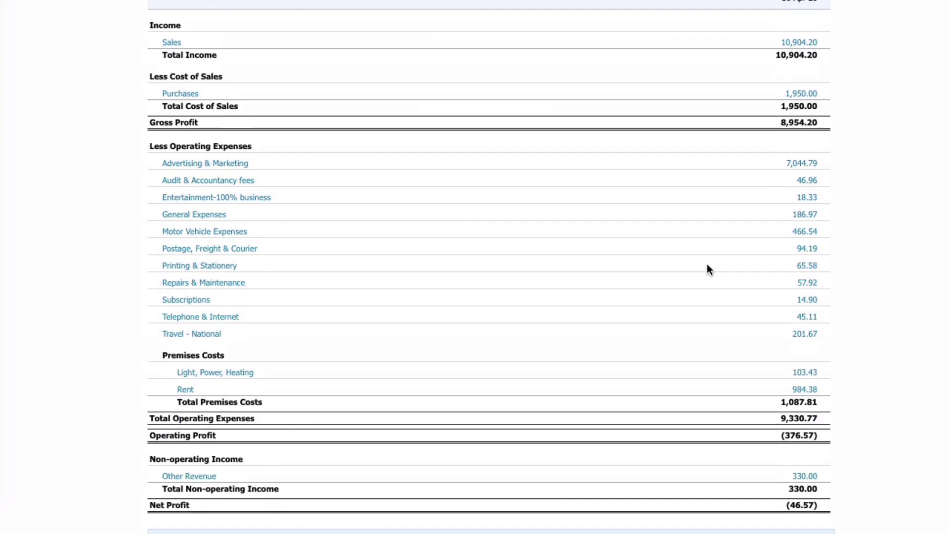
scroll(722, 457, up, 2)
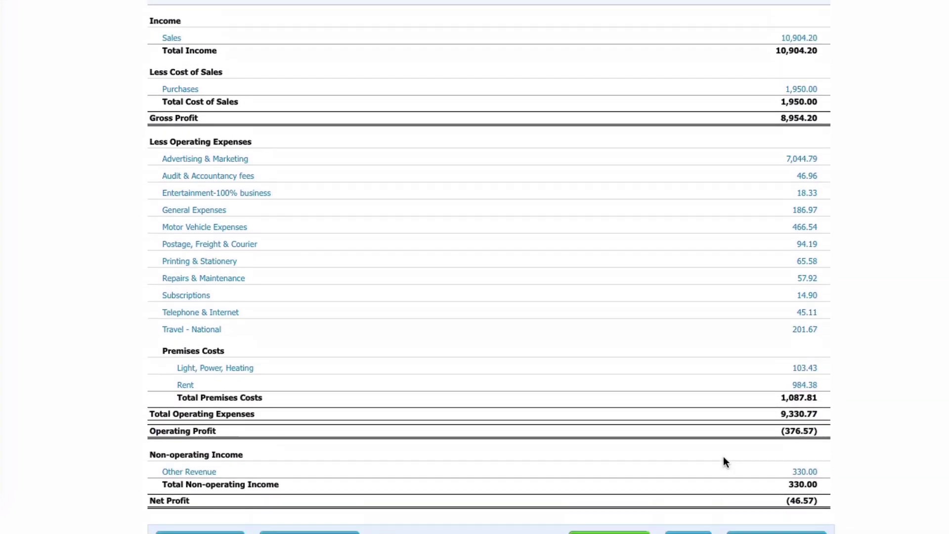
scroll(722, 456, up, 3)
mouse_move(252, 261)
click(802, 256)
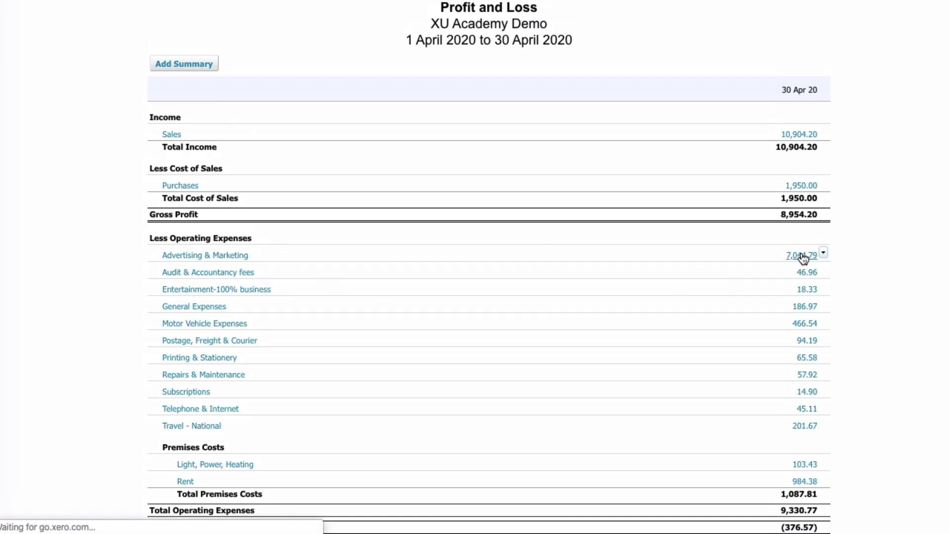
scroll(665, 250, down, 1)
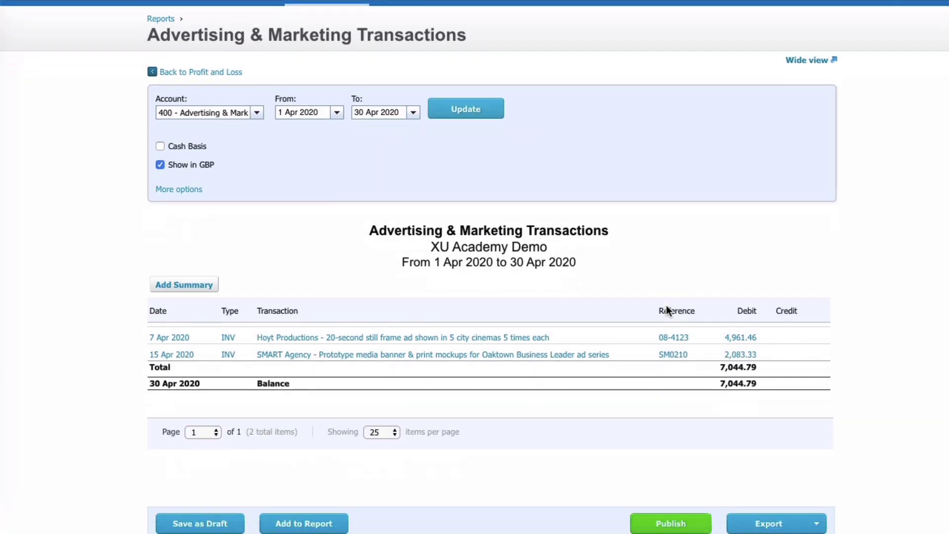
scroll(490, 356, up, 1)
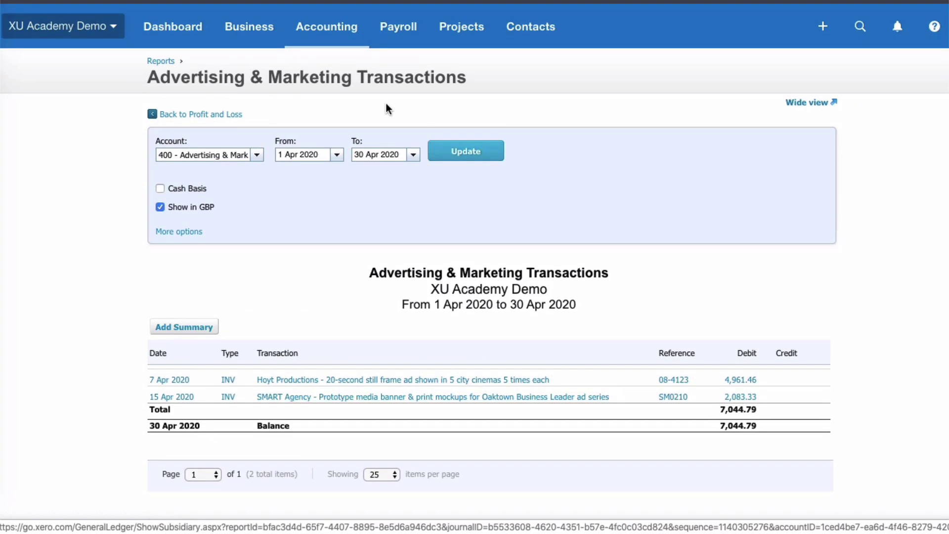
click(208, 115)
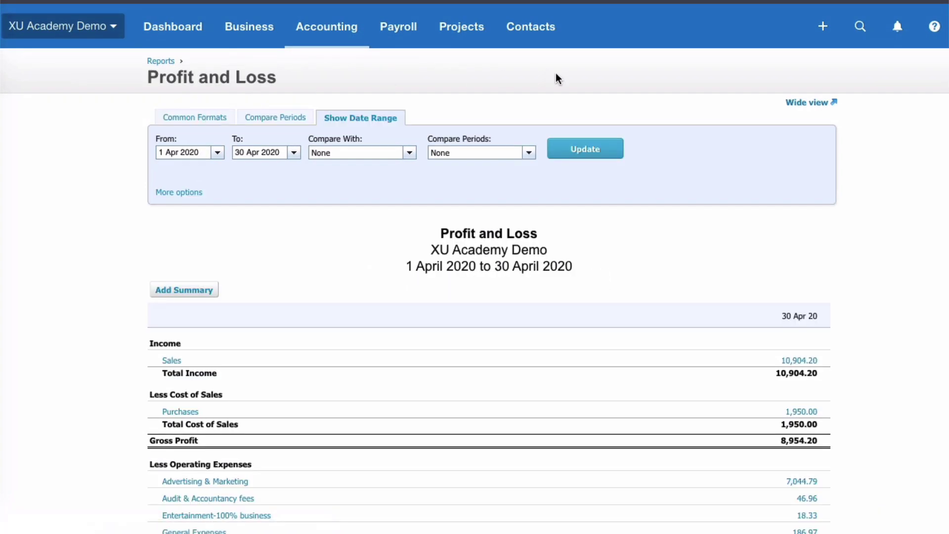